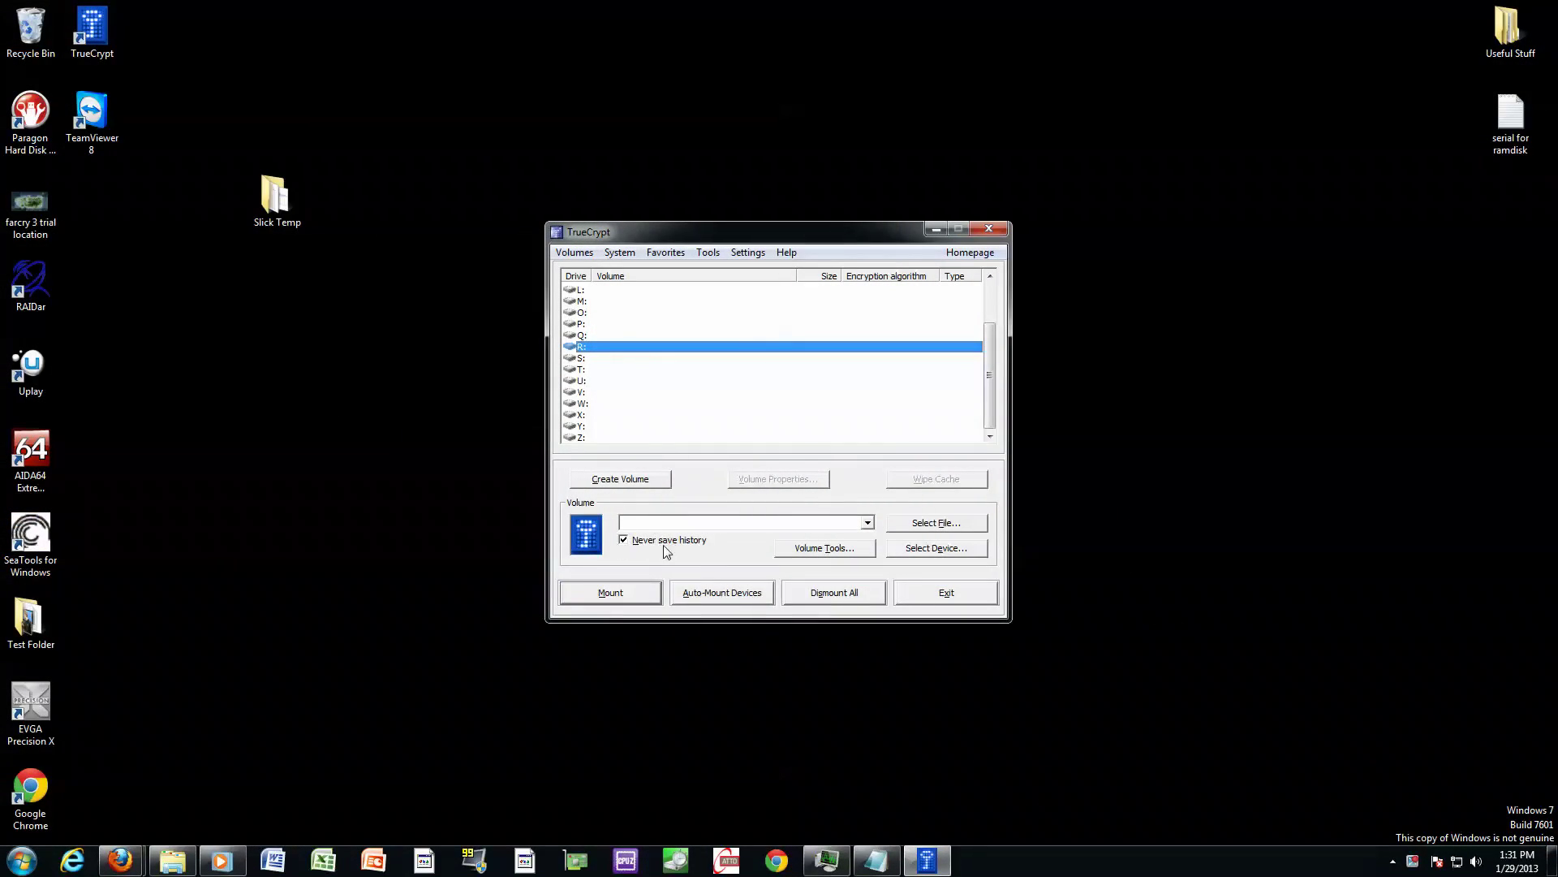
# Launch the Volume Creation Wizard to build a new encrypted volume.
pyautogui.click(658, 482)
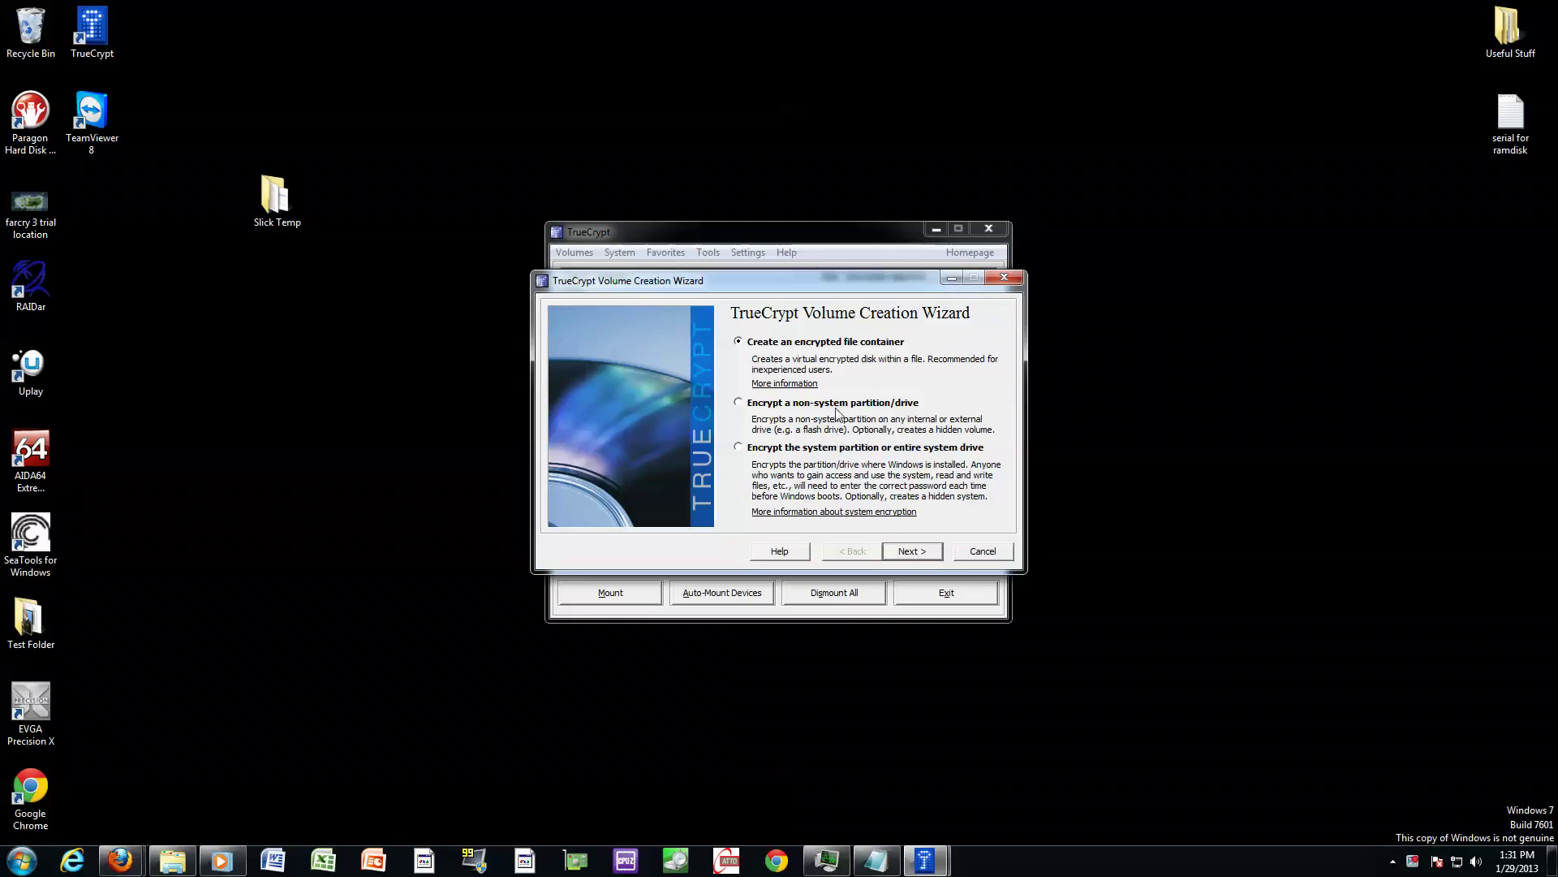
# Keep 'Create an encrypted file container' as the volume type and advance to Volume Location.
pyautogui.click(914, 554)
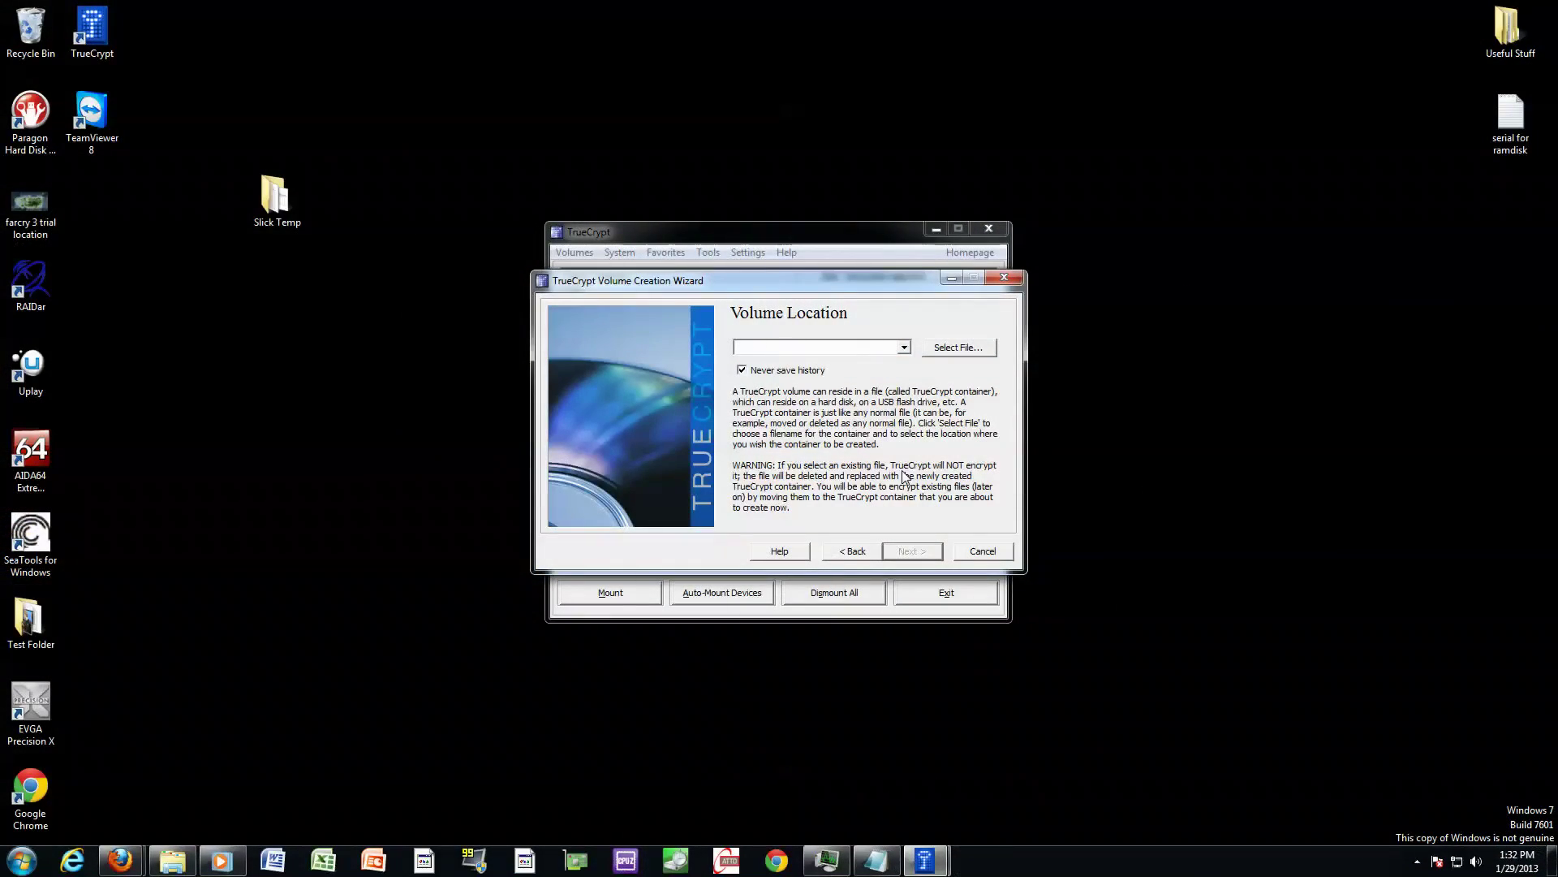
# Save the new container file as 'the test one' in the Documents folder.
pyautogui.click(952, 350)
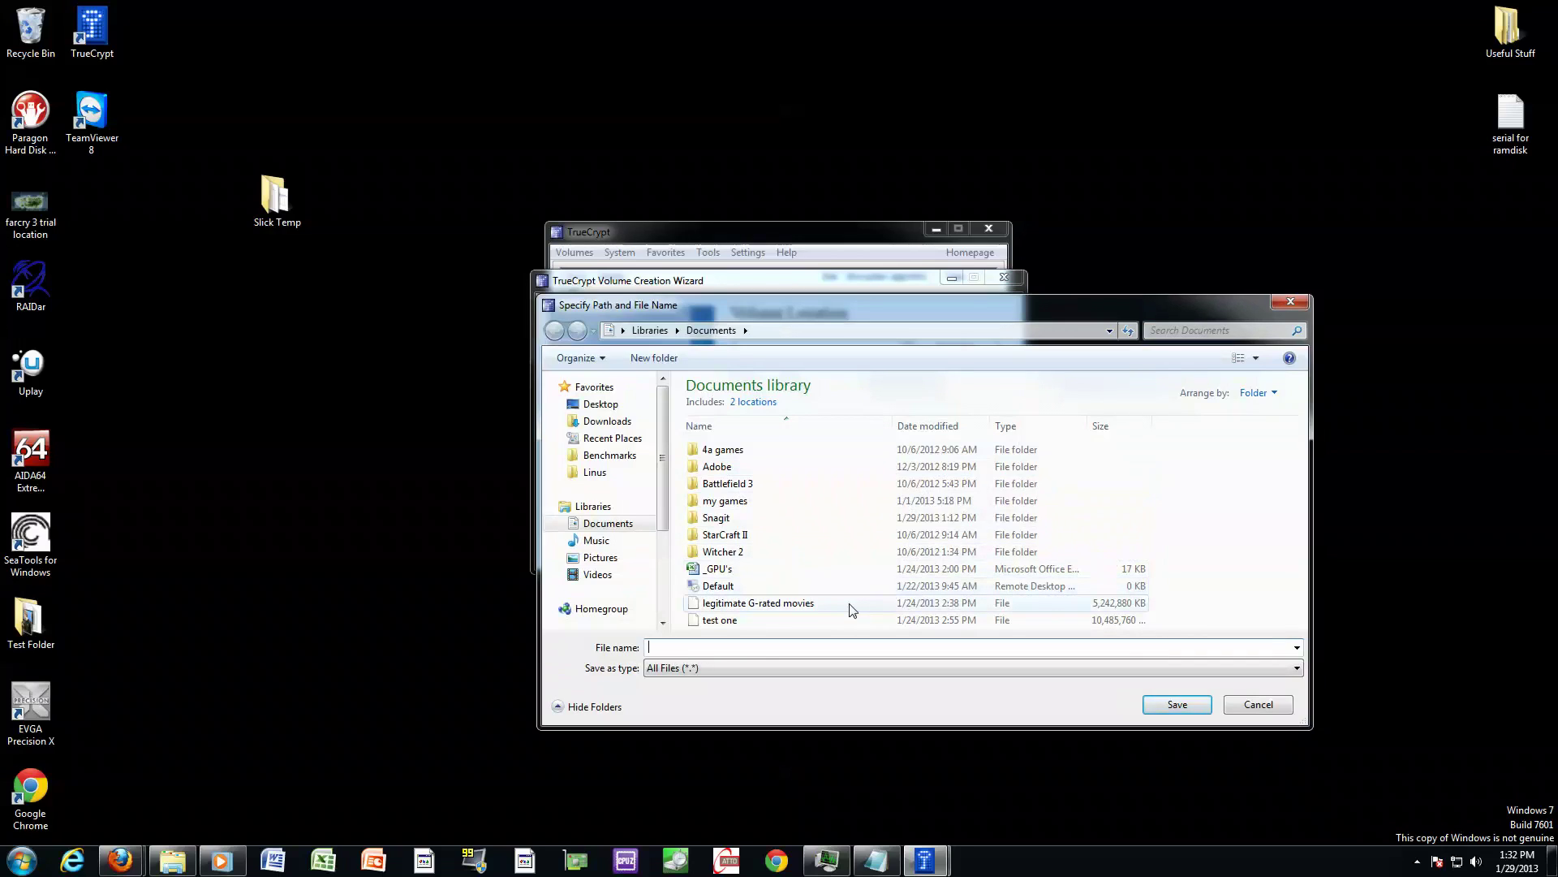
pyautogui.click(824, 605)
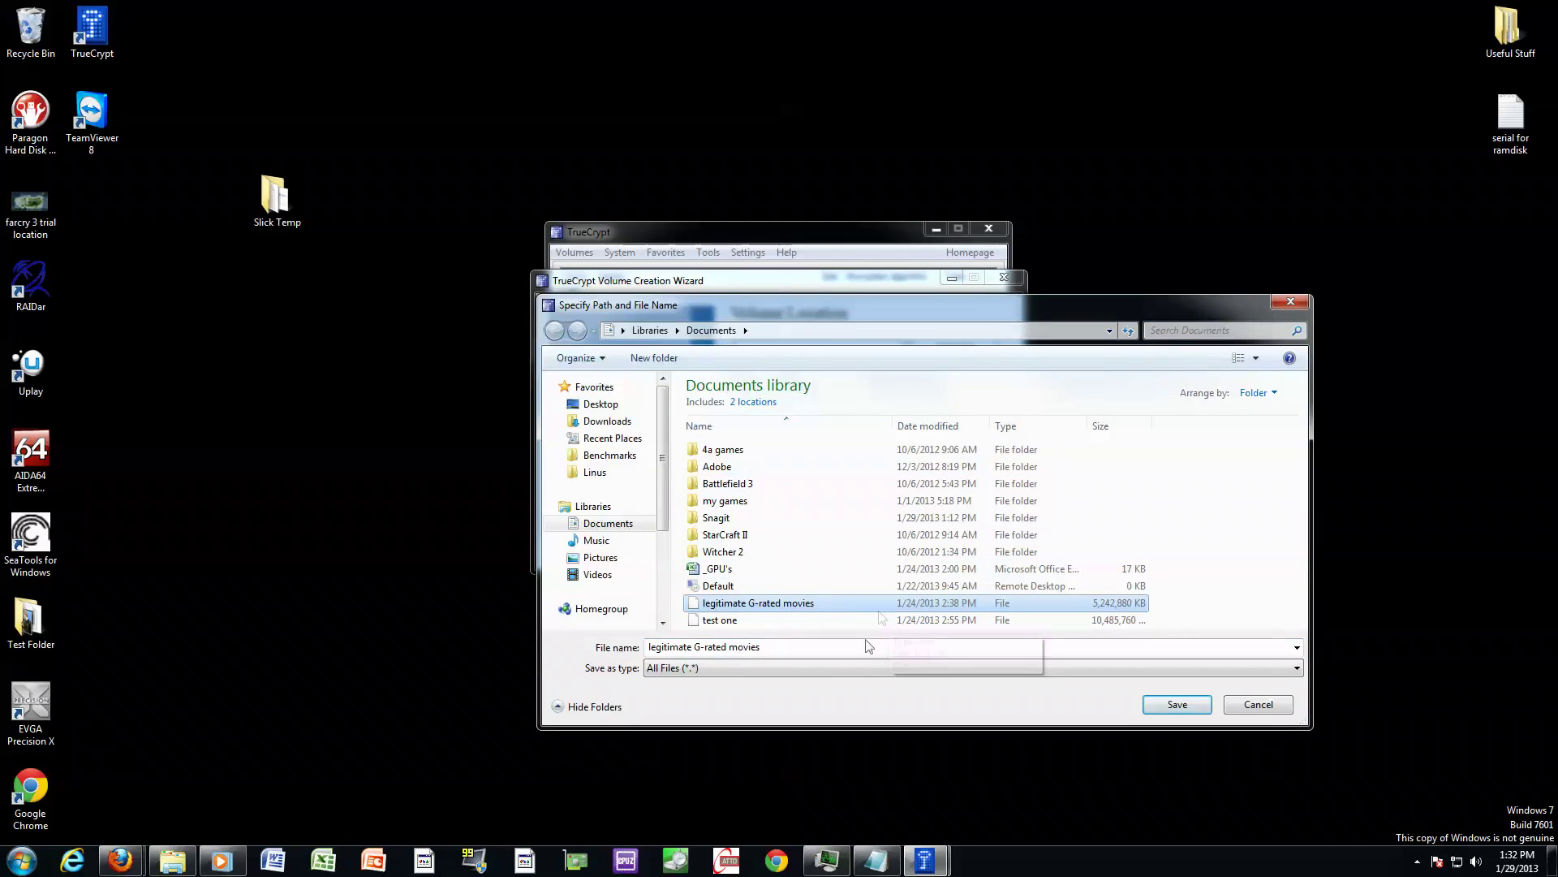
pyautogui.click(716, 646)
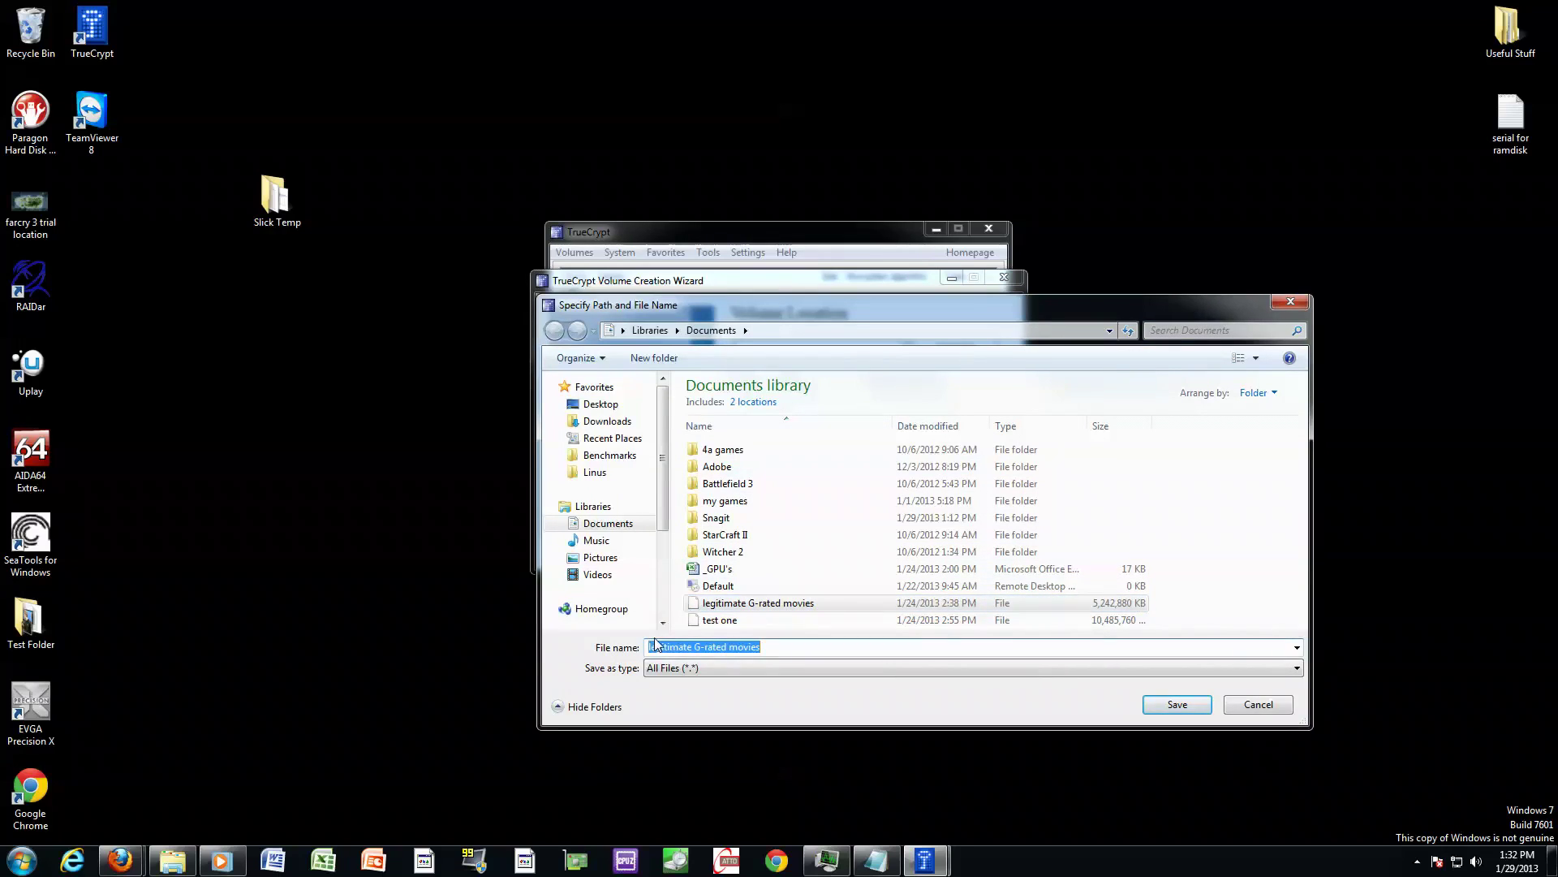
pyautogui.write('t')
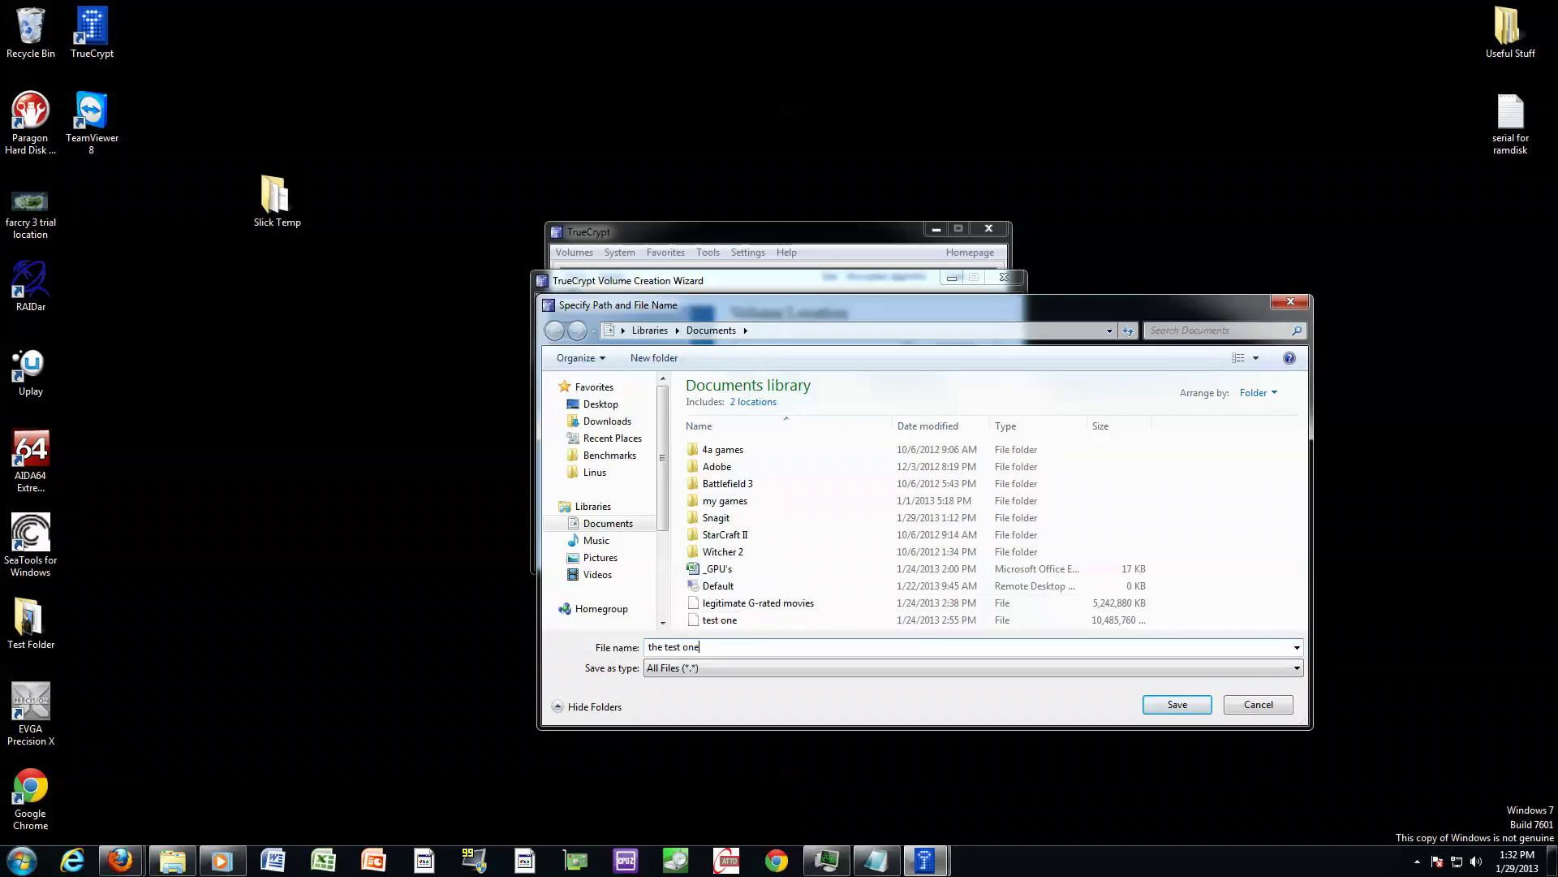
pyautogui.write('he test one')
pyautogui.press('Return')
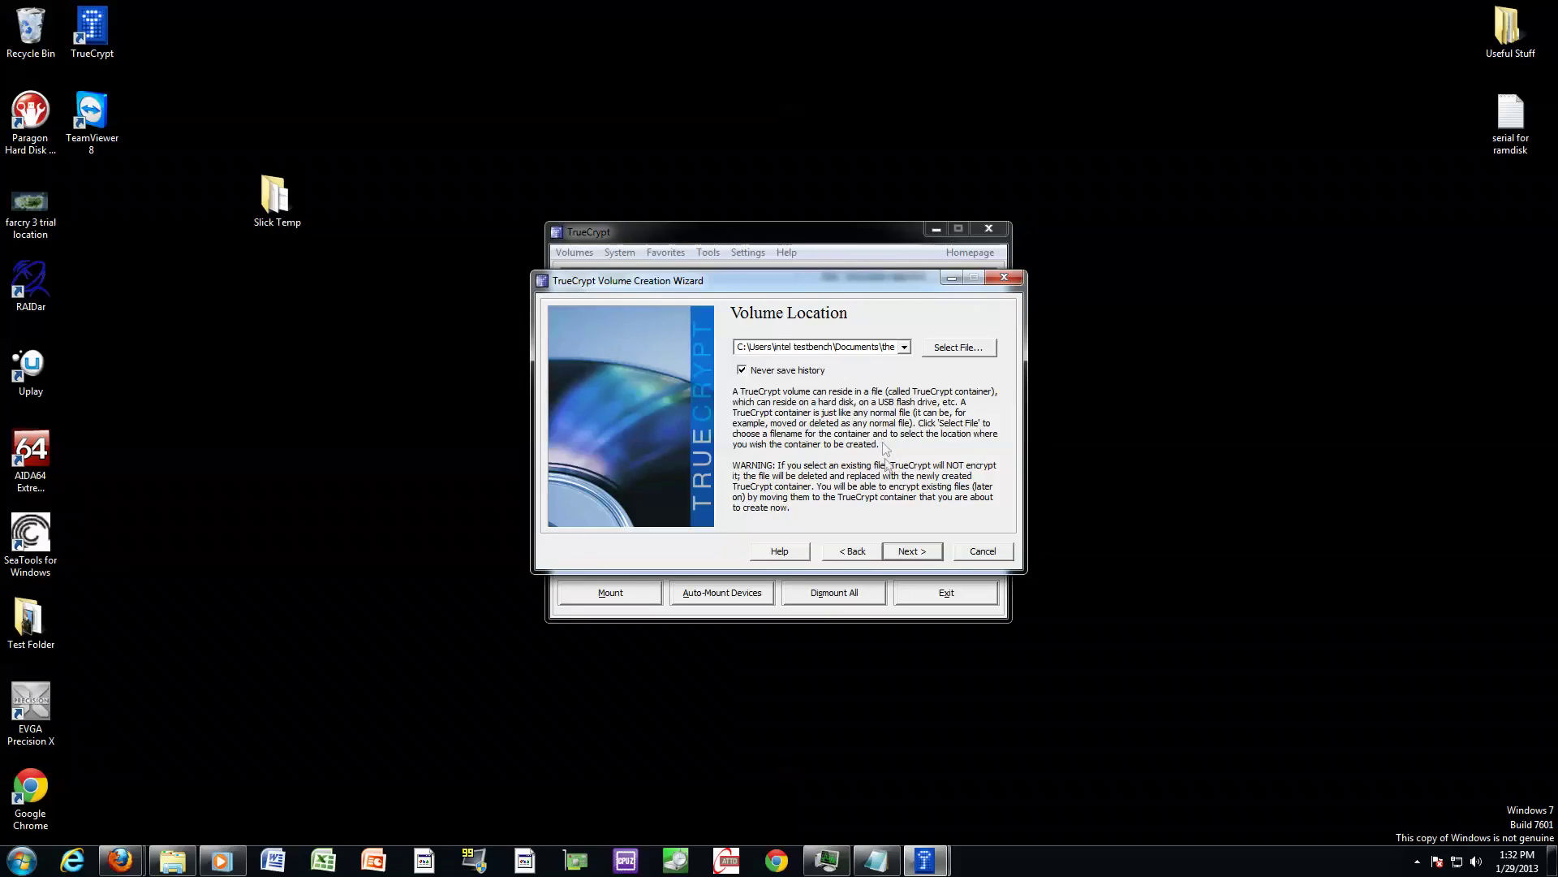
# Accept the container location, keep AES with RIPEMD-160, and continue on to formatting.
pyautogui.click(931, 558)
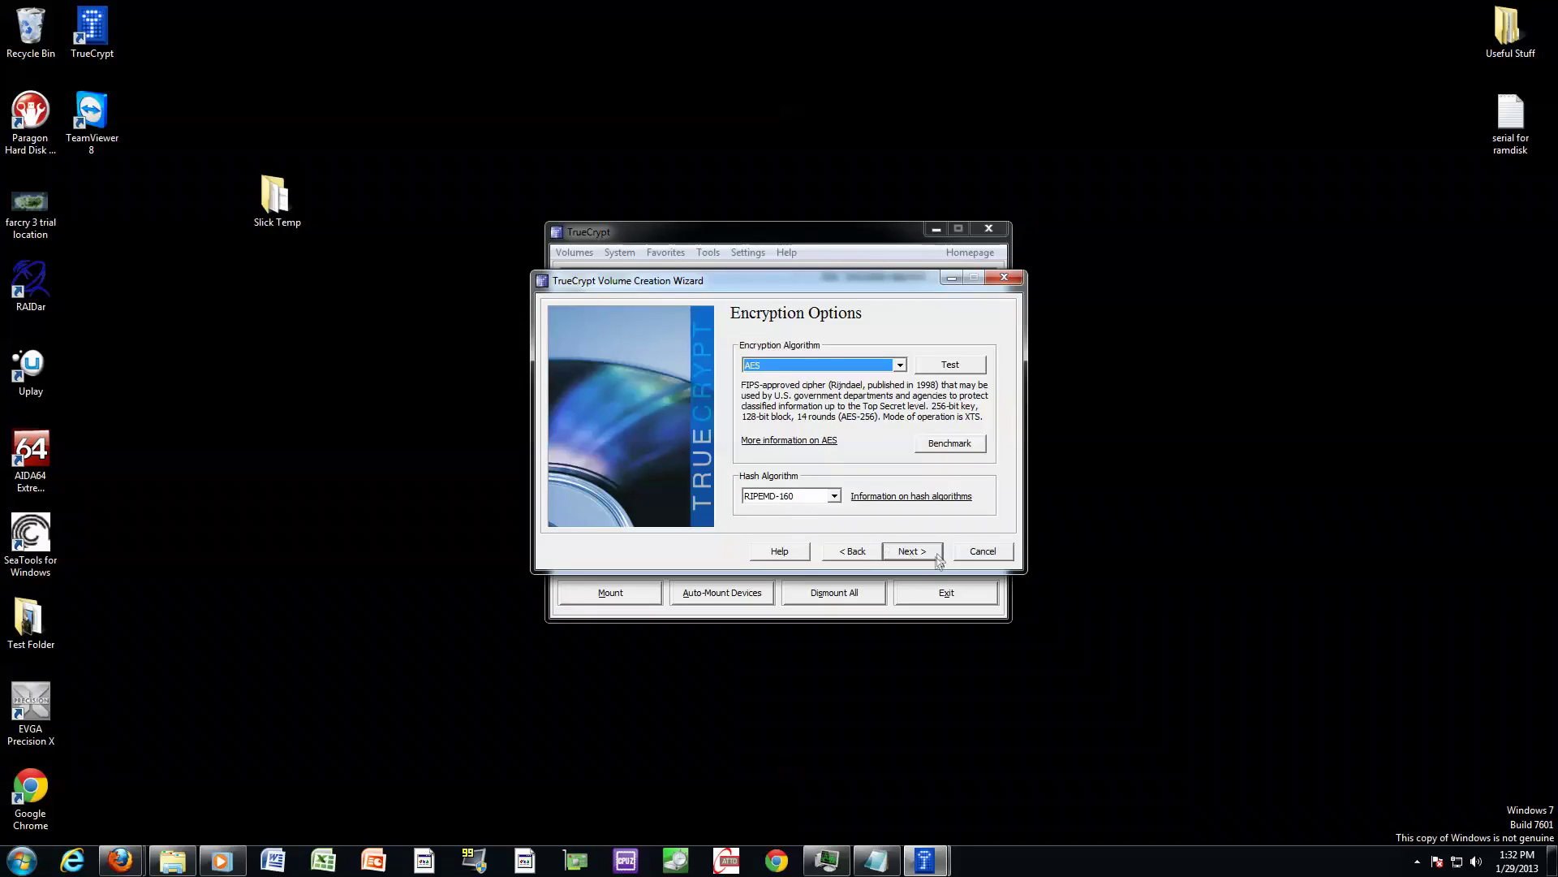
pyautogui.click(911, 550)
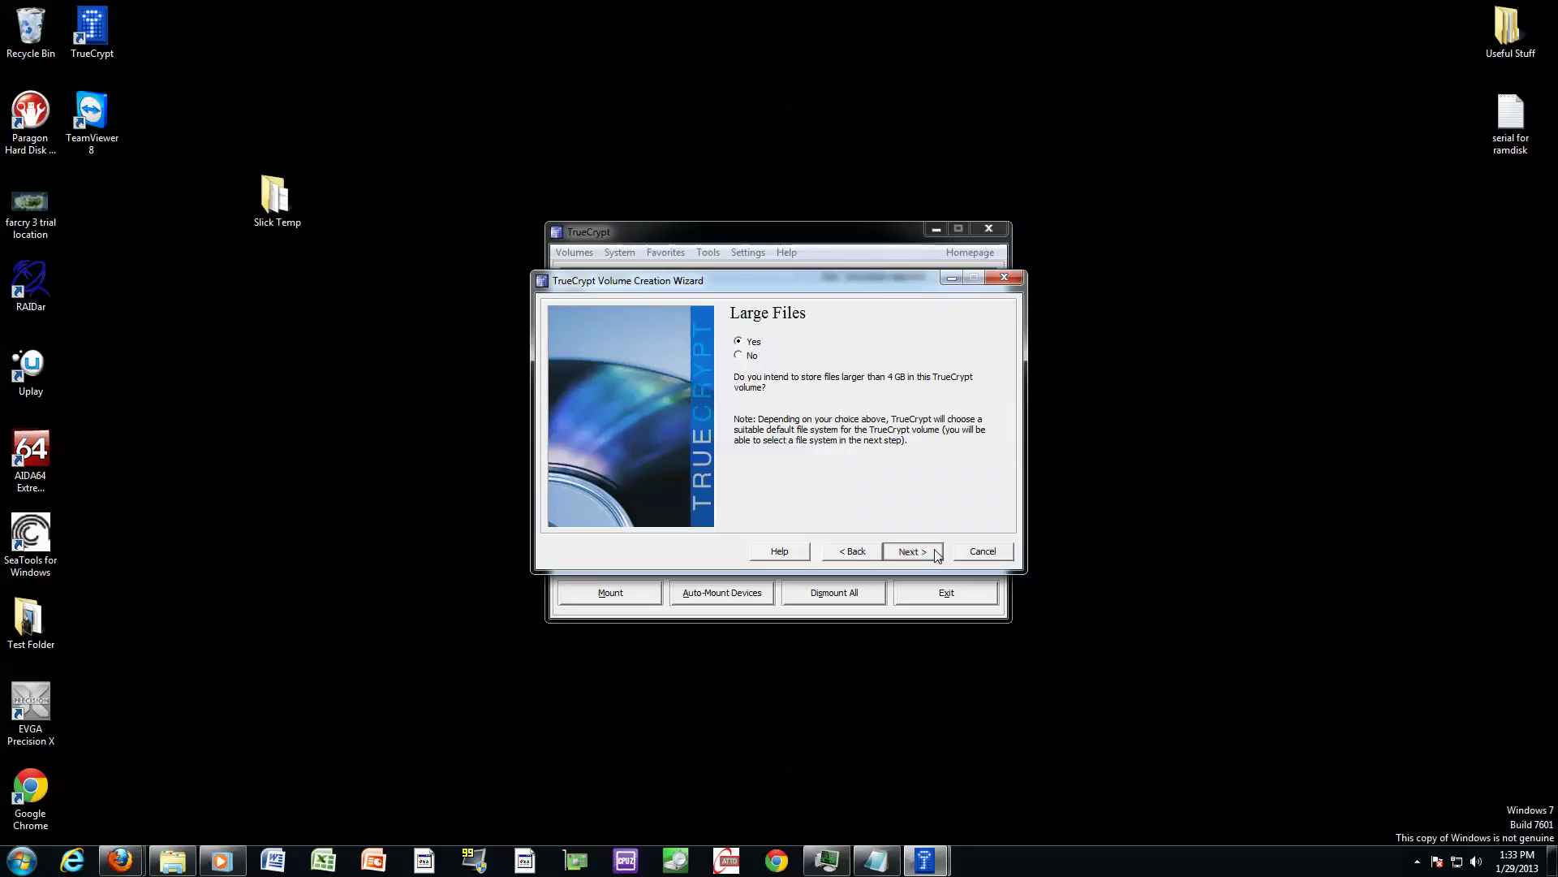
pyautogui.click(912, 551)
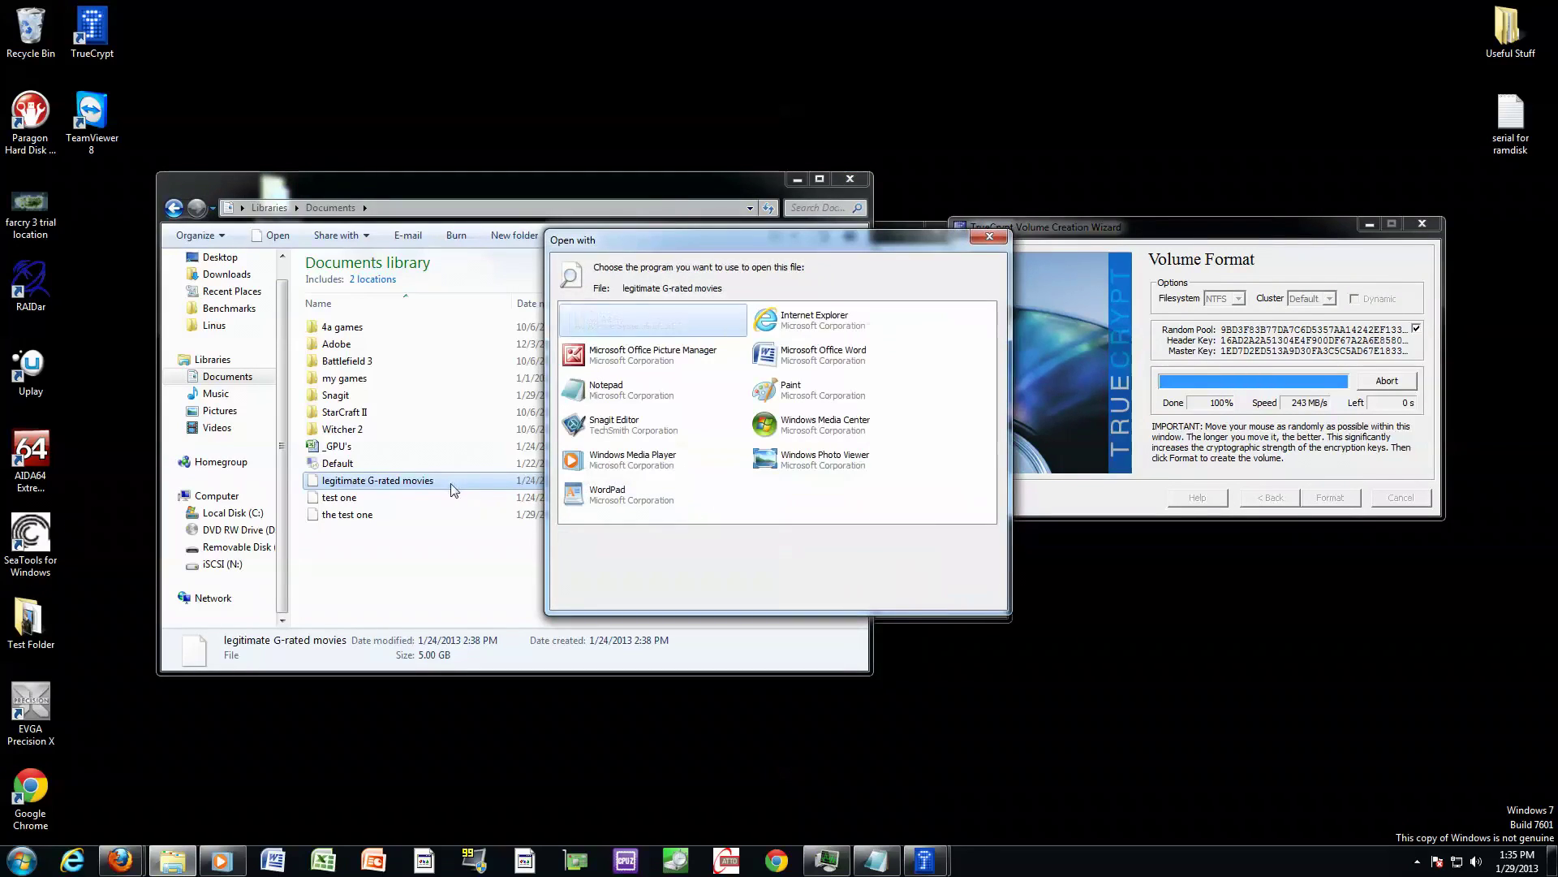
# Dismiss the Open with prompt for the movies file and bring TrueCrypt back to the front.
pyautogui.click(990, 236)
pyautogui.click(910, 399)
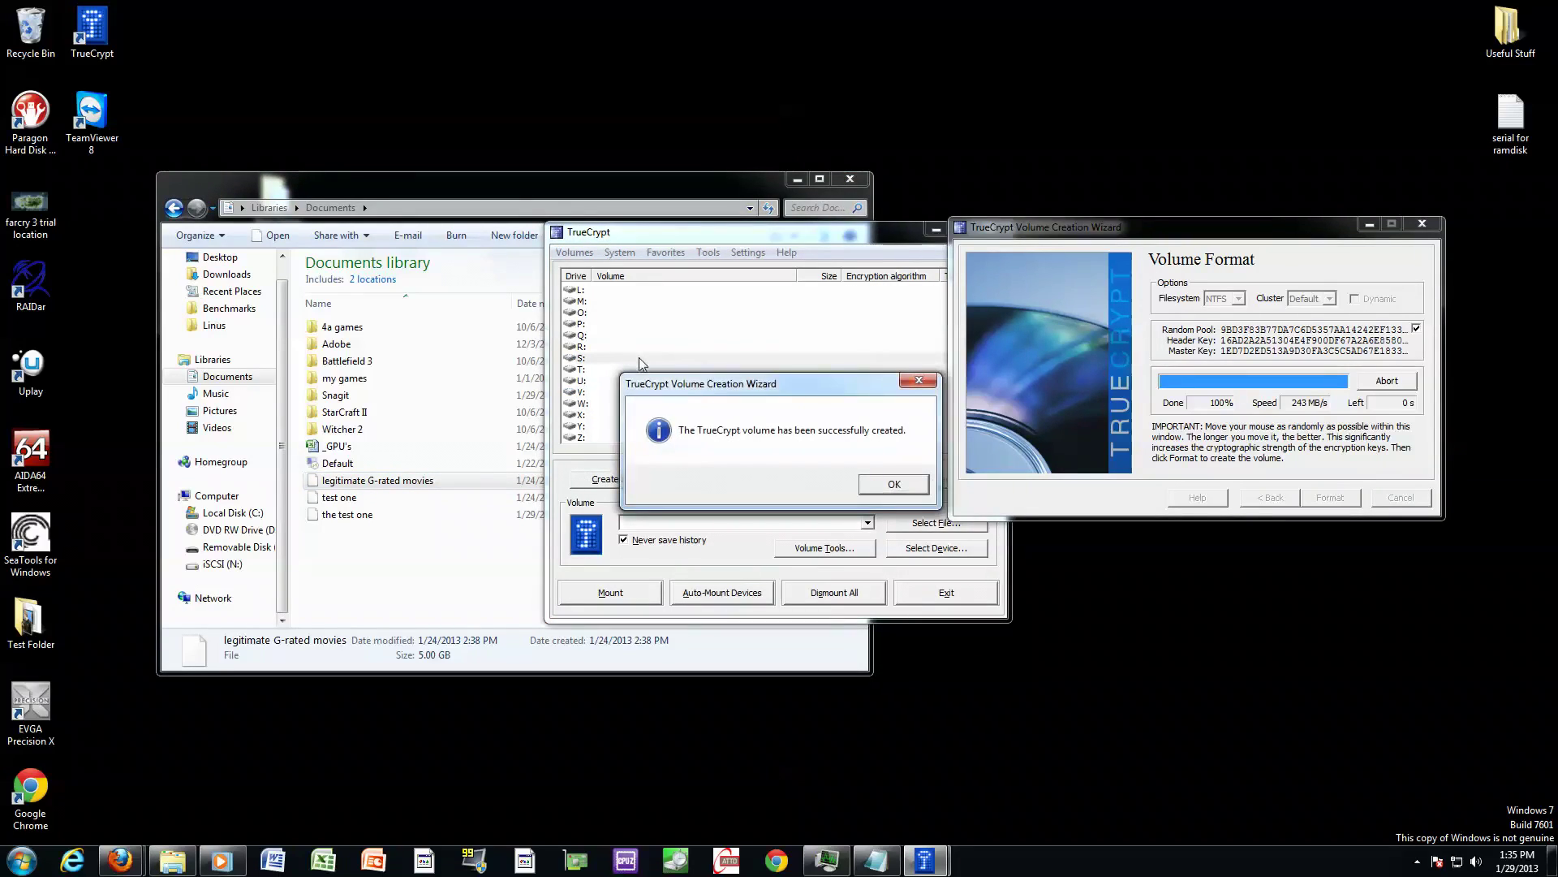
# Acknowledge the created volume, then mount the G-rated movies container on drive M.
pyautogui.click(878, 481)
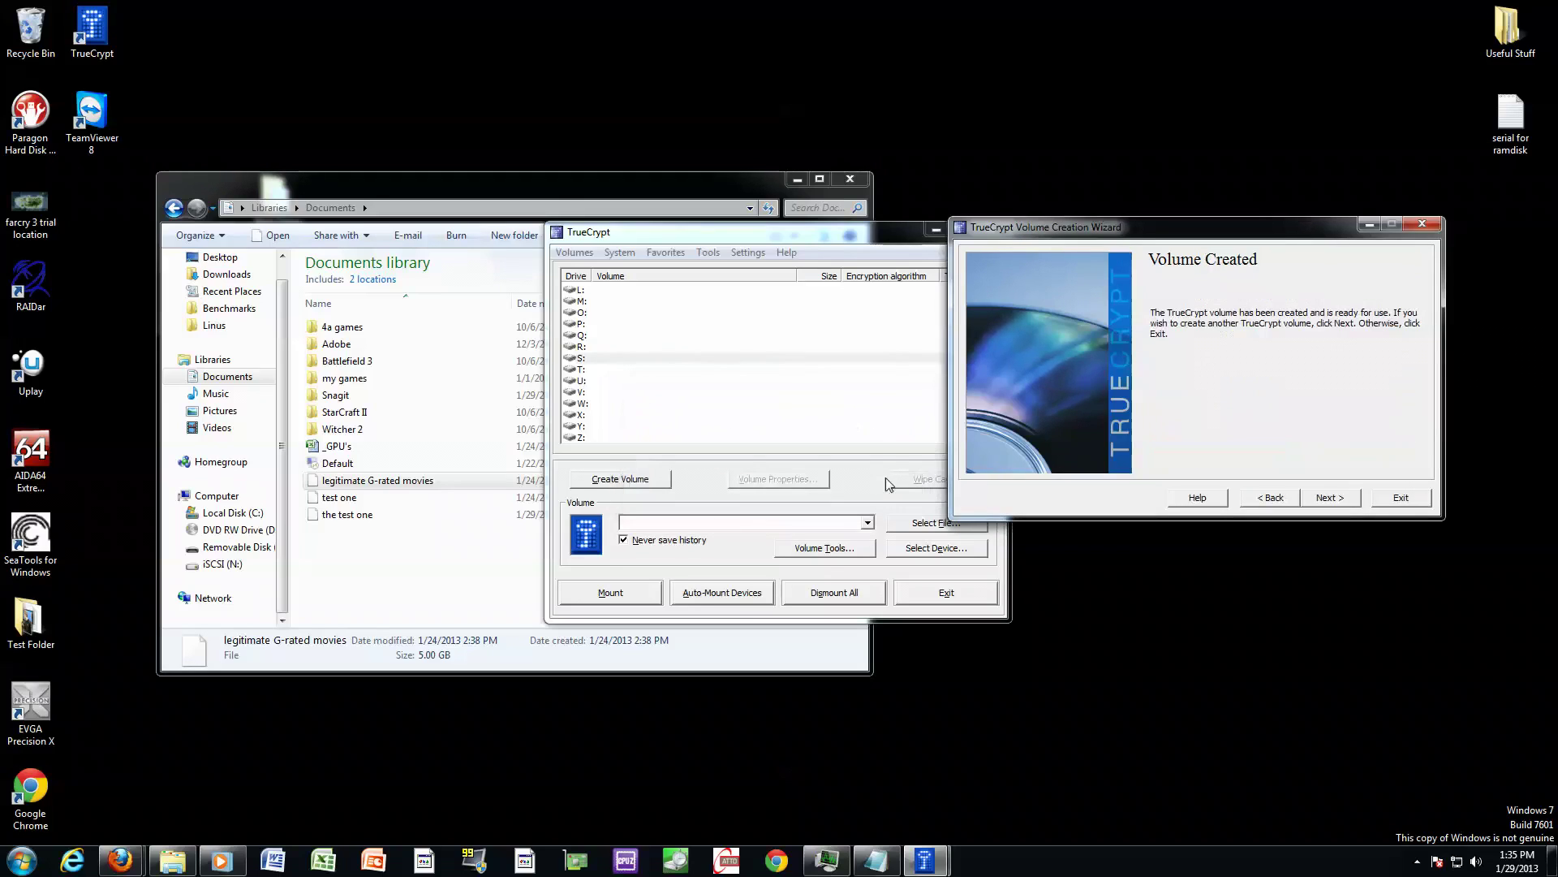
pyautogui.click(1338, 500)
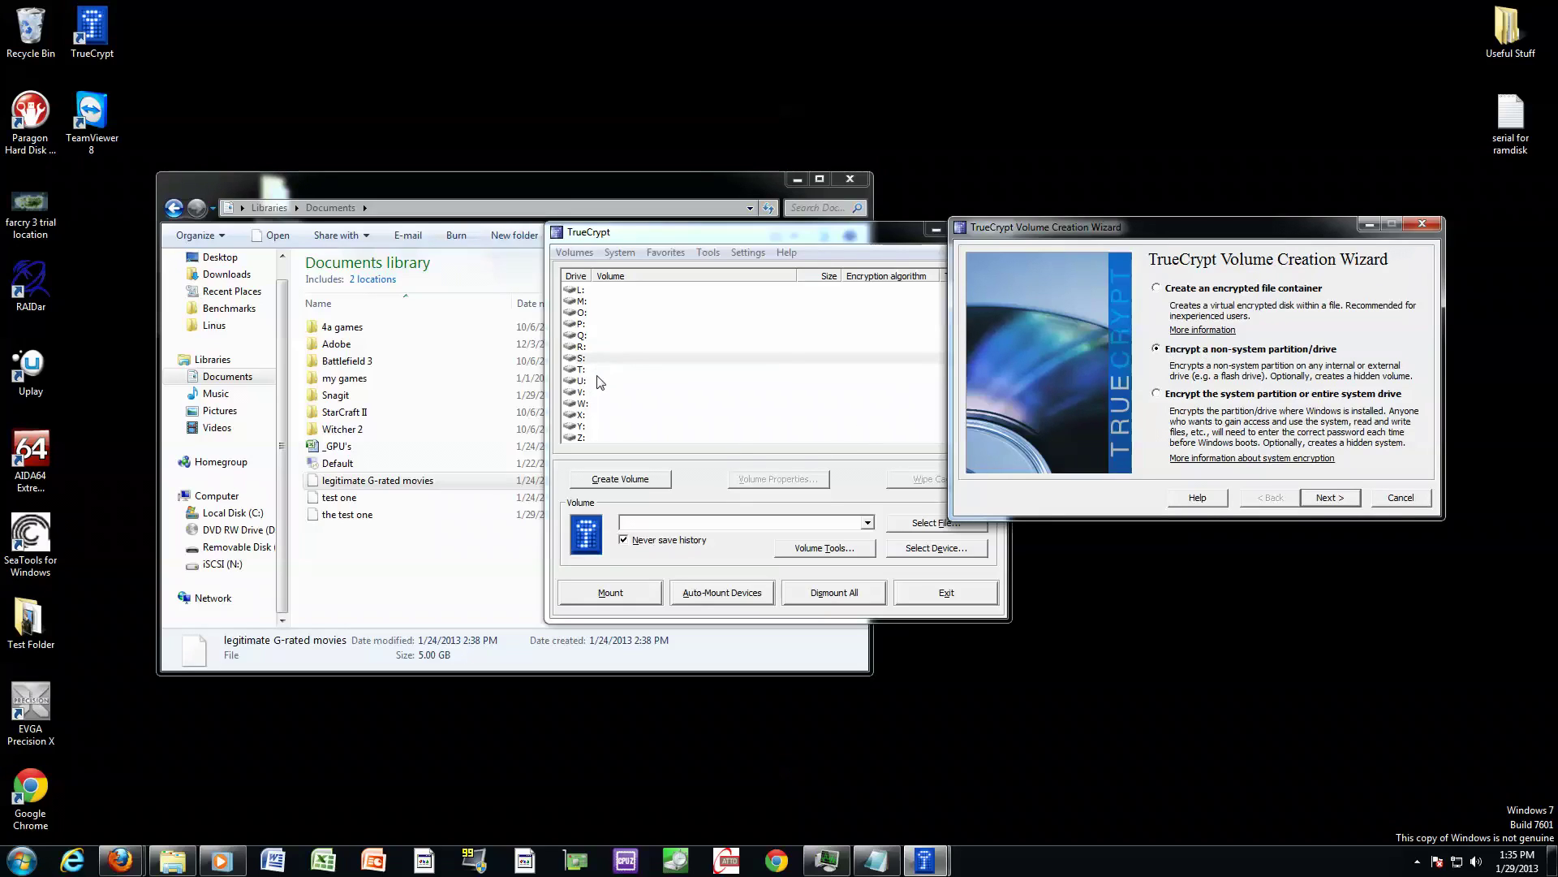
pyautogui.click(607, 314)
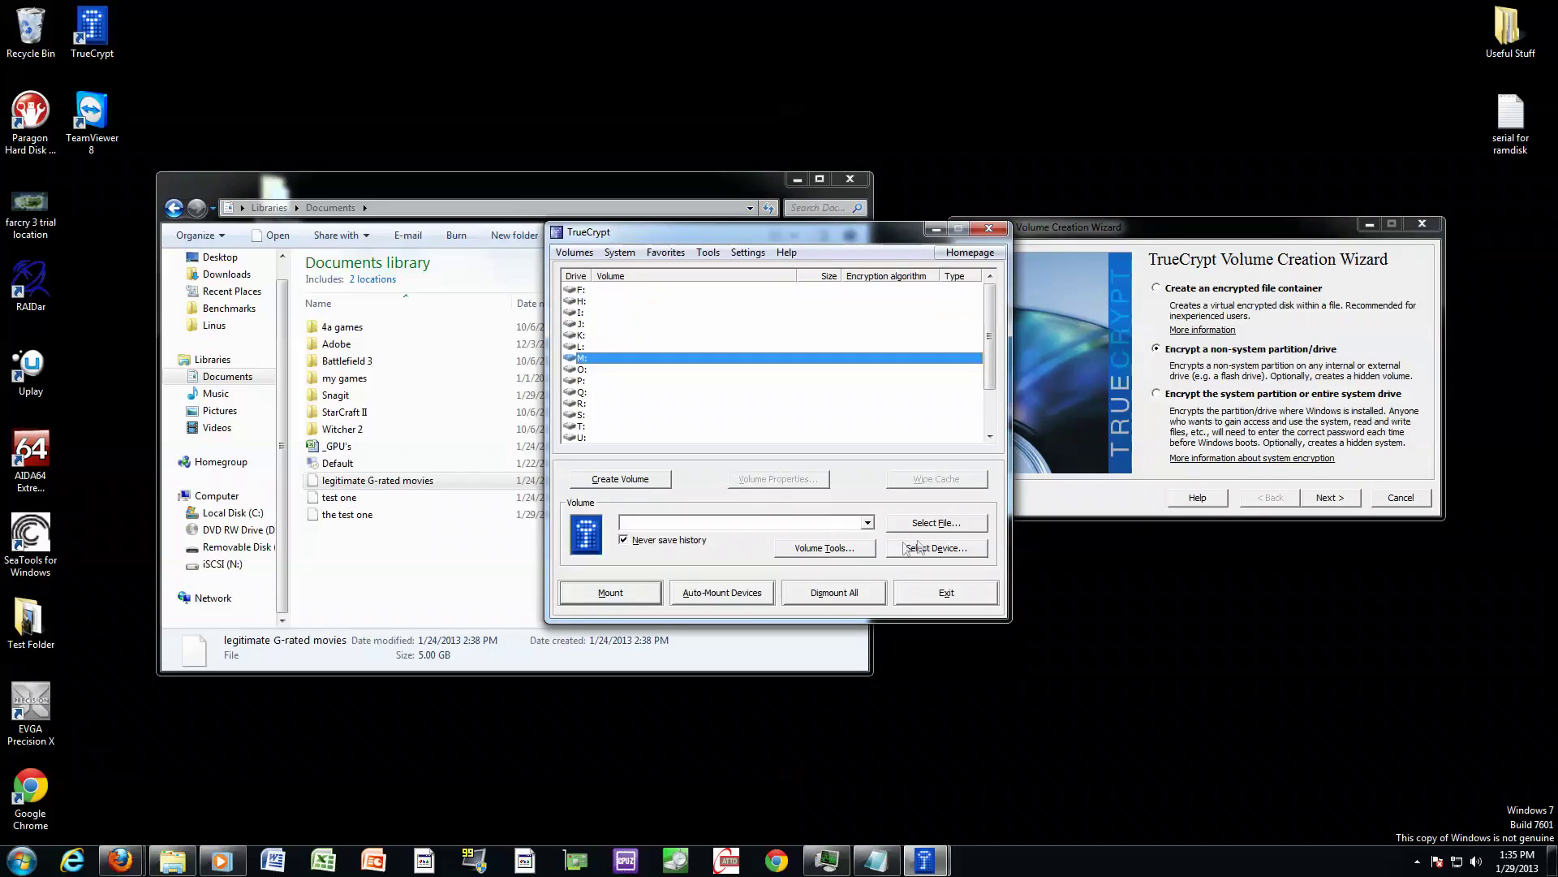
pyautogui.click(931, 526)
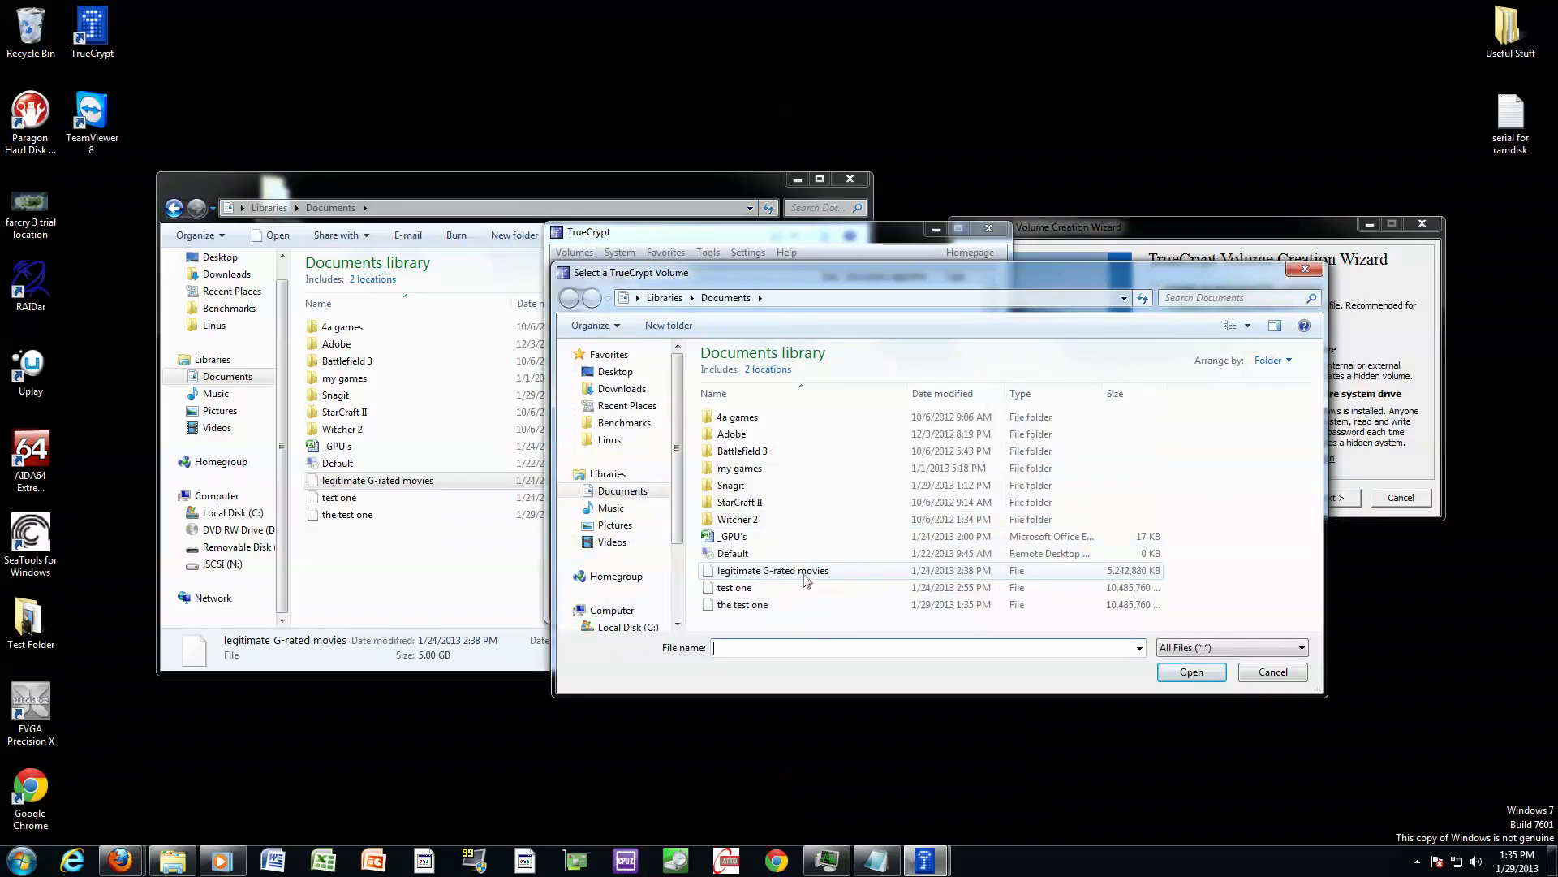
pyautogui.doubleClick(806, 572)
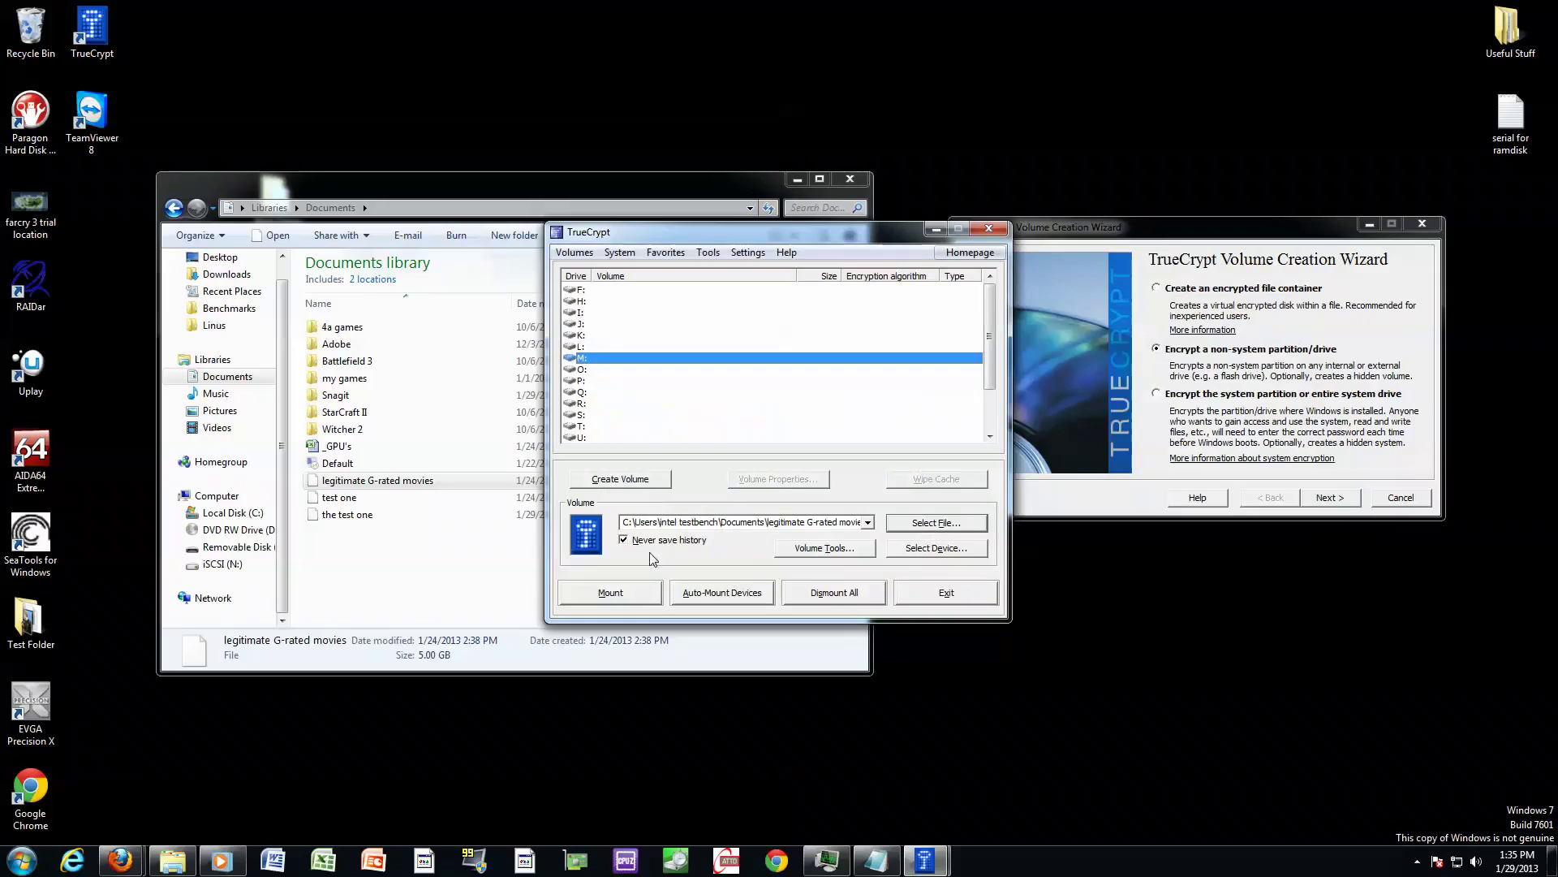
pyautogui.click(646, 598)
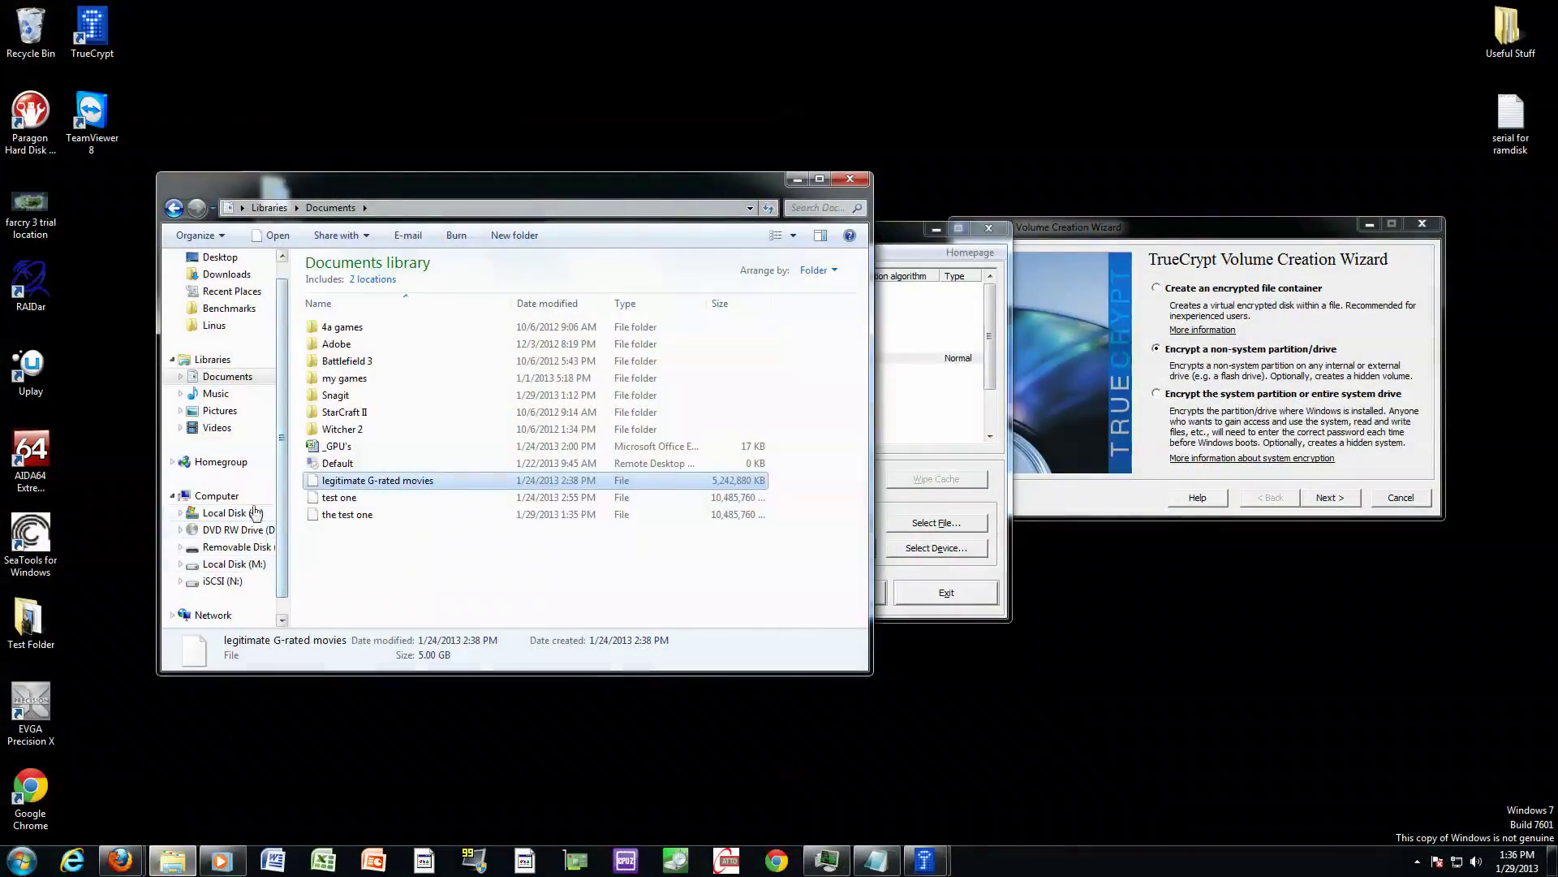
# Open Local Disk (M:) from Computer and select its three Christmas movie items.
pyautogui.click(235, 495)
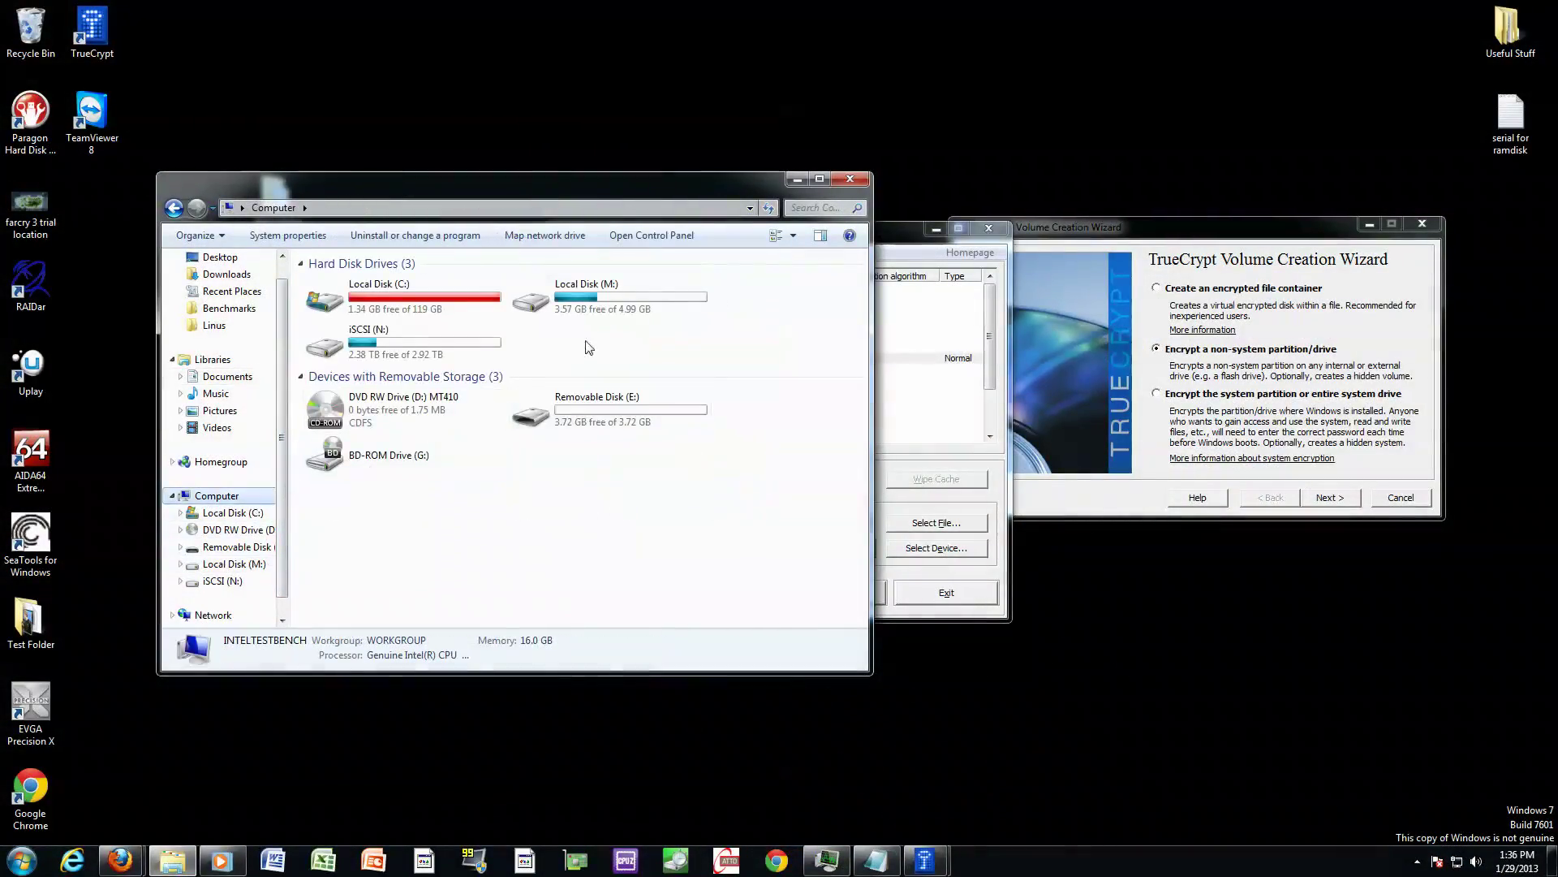
pyautogui.click(639, 298)
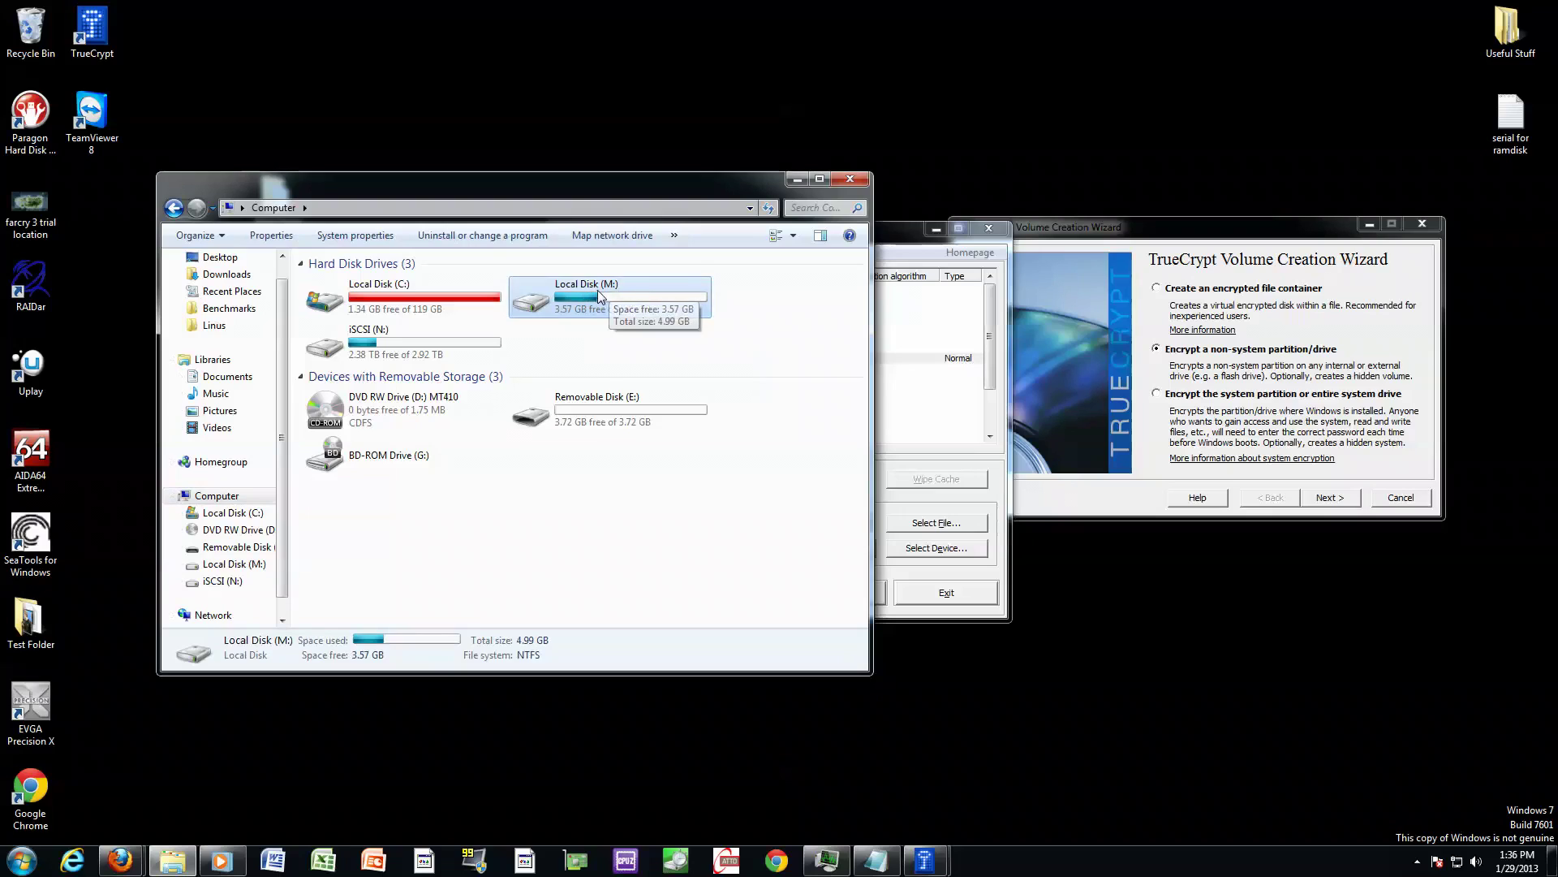
pyautogui.doubleClick(630, 296)
pyautogui.moveTo(516, 349)
pyautogui.mouseDown()
pyautogui.moveTo(500, 280)
pyautogui.moveTo(487, 351)
pyautogui.mouseUp()
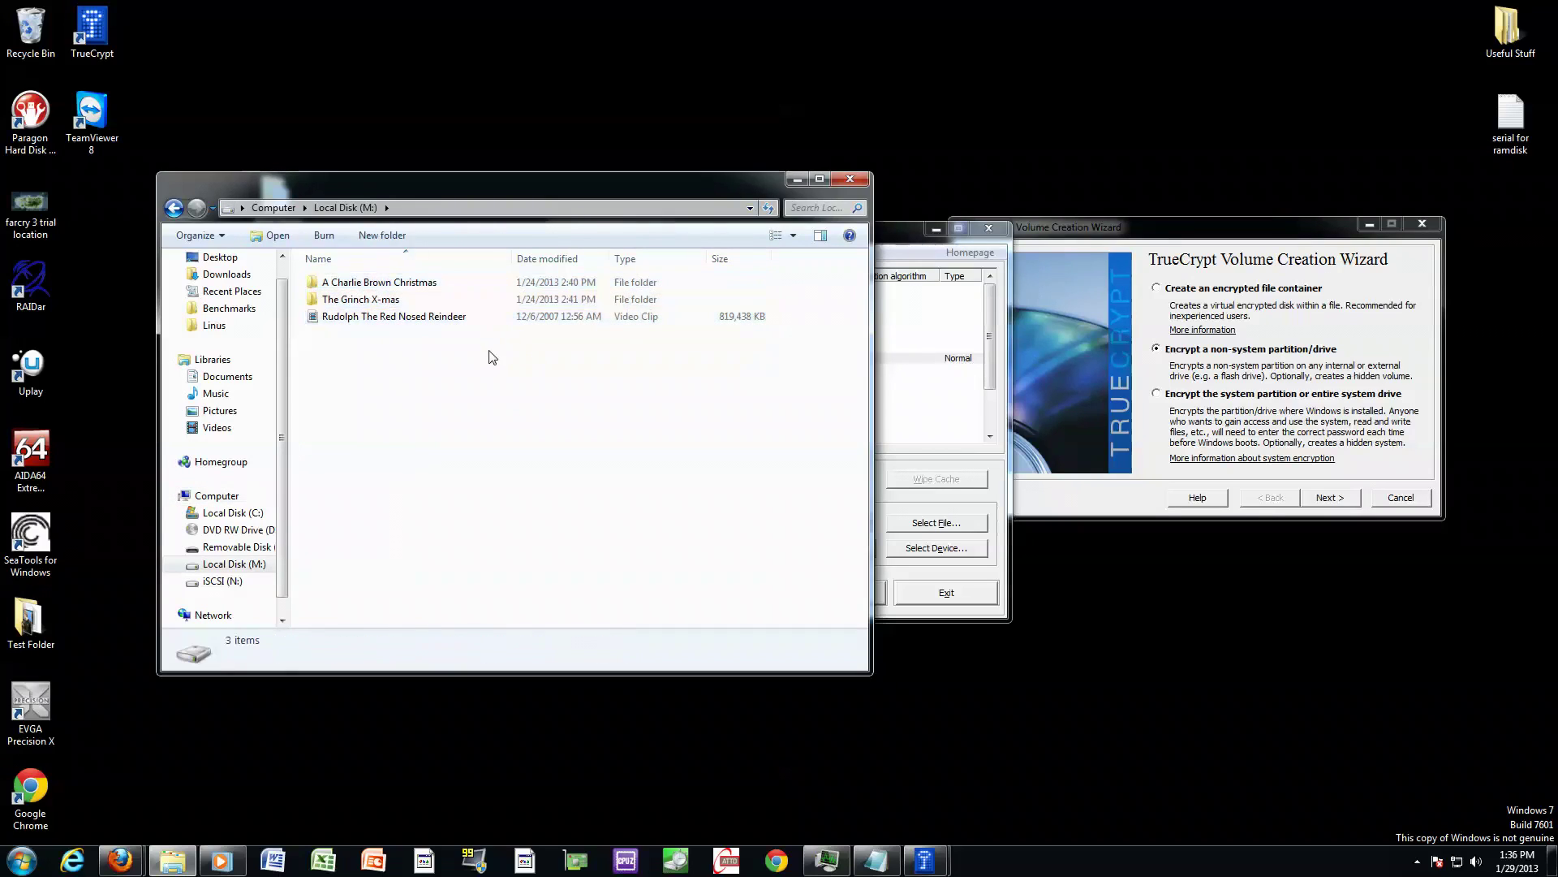
# Mount 'the test one' container as drive O, entering its password.
pyautogui.click(1002, 479)
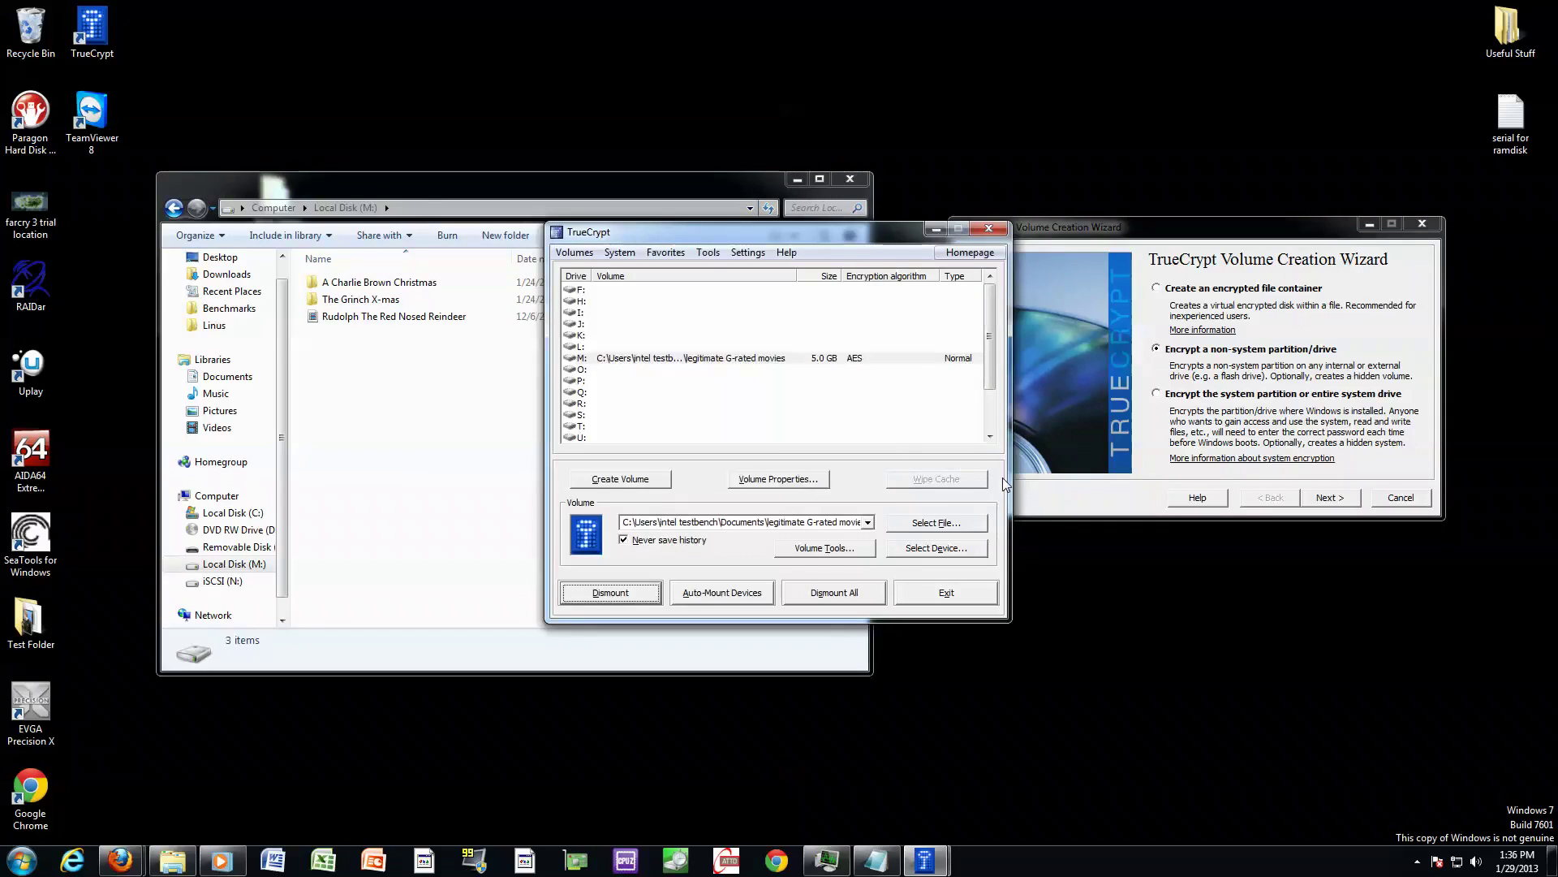
pyautogui.click(682, 358)
pyautogui.click(933, 523)
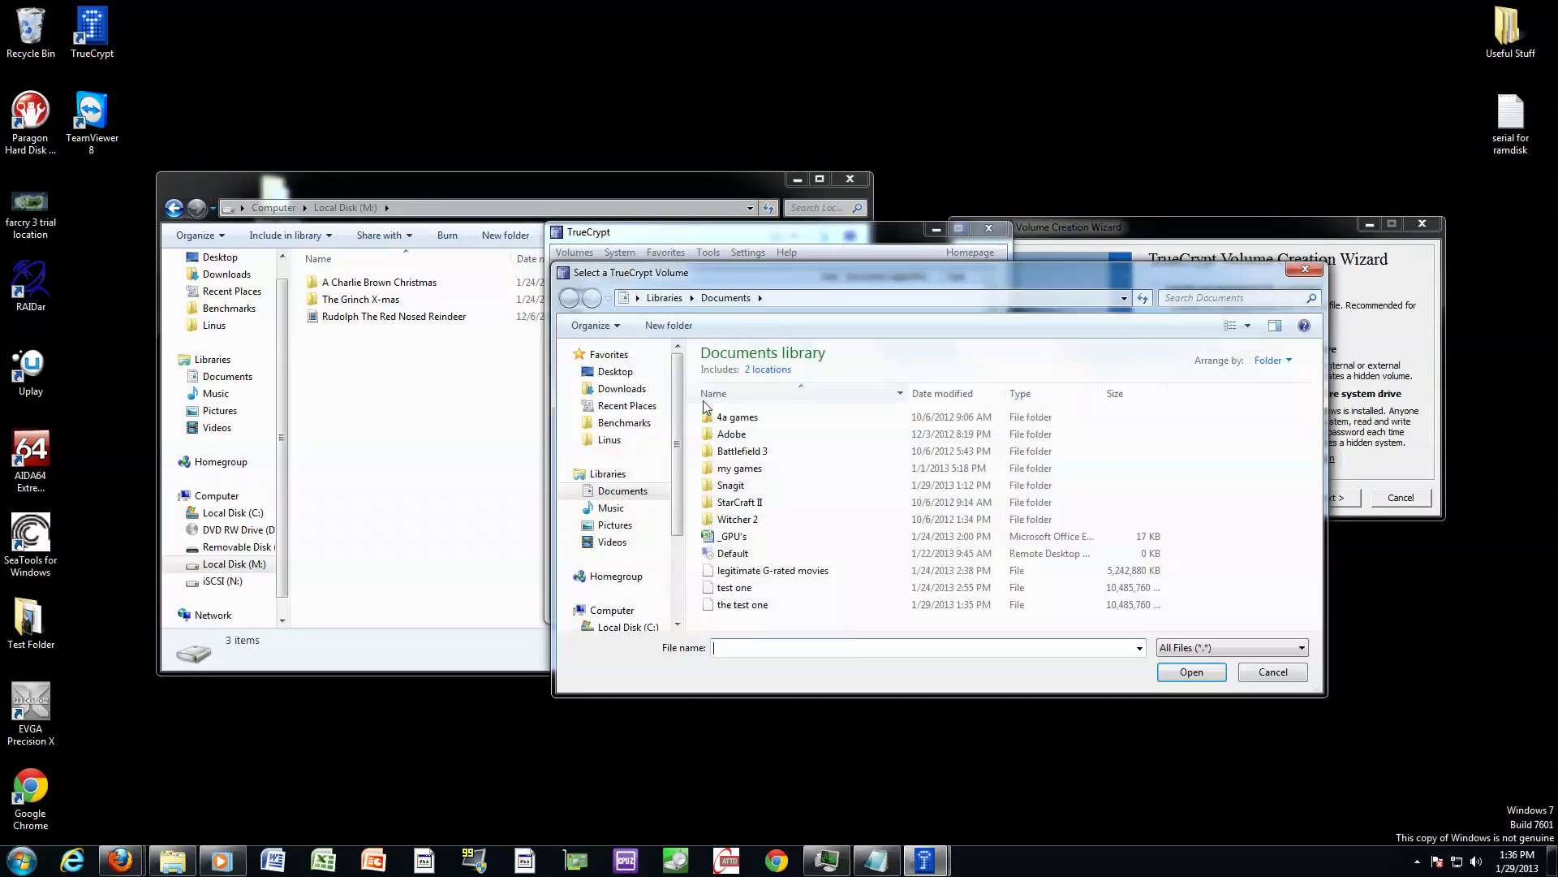
pyautogui.click(759, 589)
pyautogui.doubleClick(759, 588)
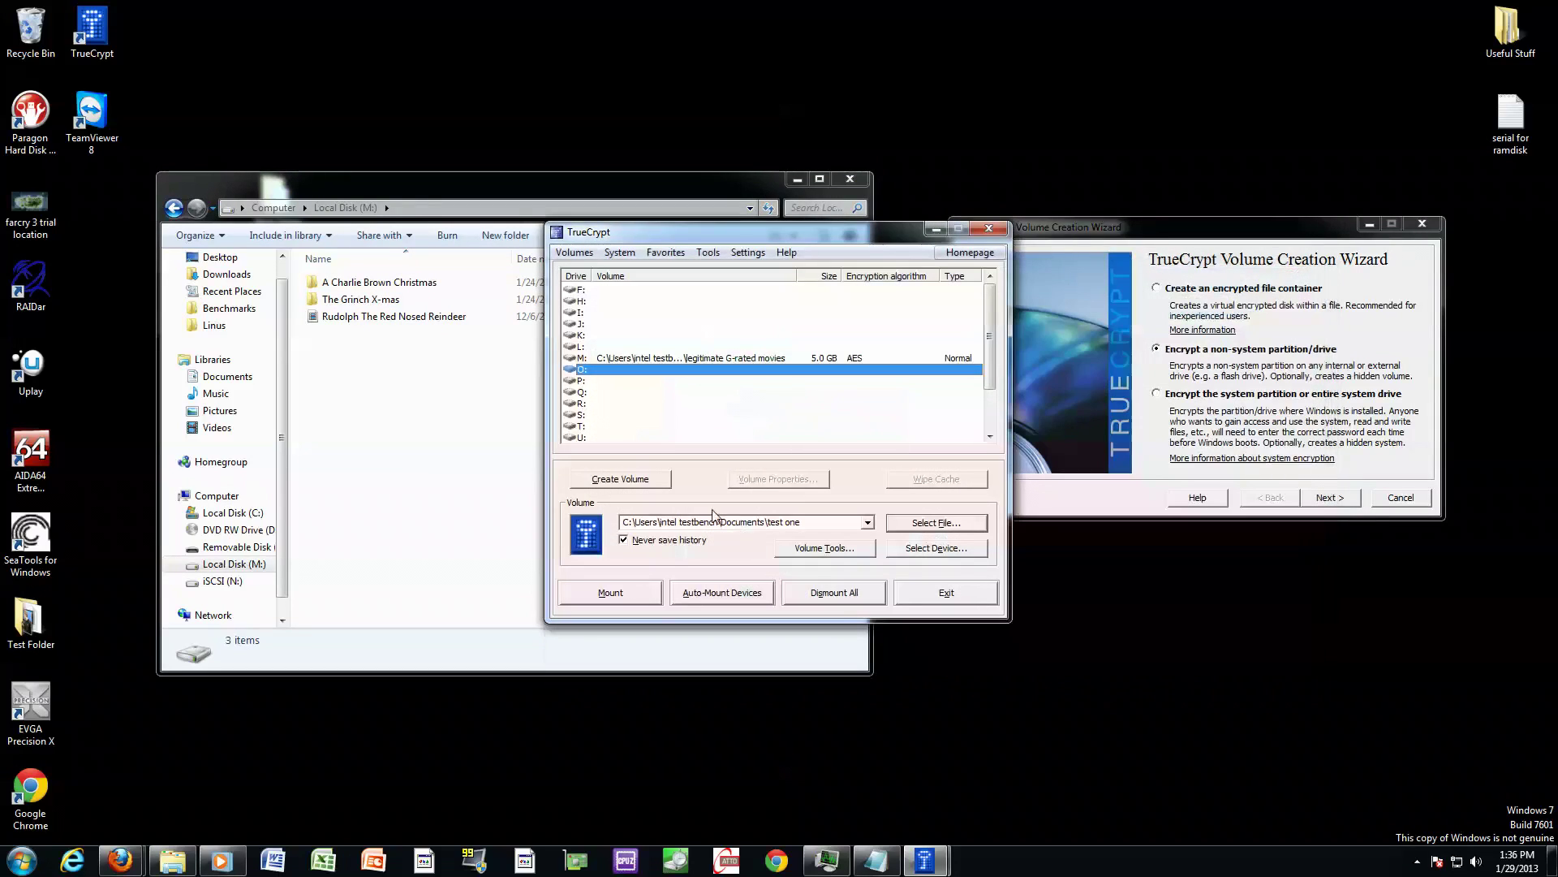
pyautogui.click(648, 597)
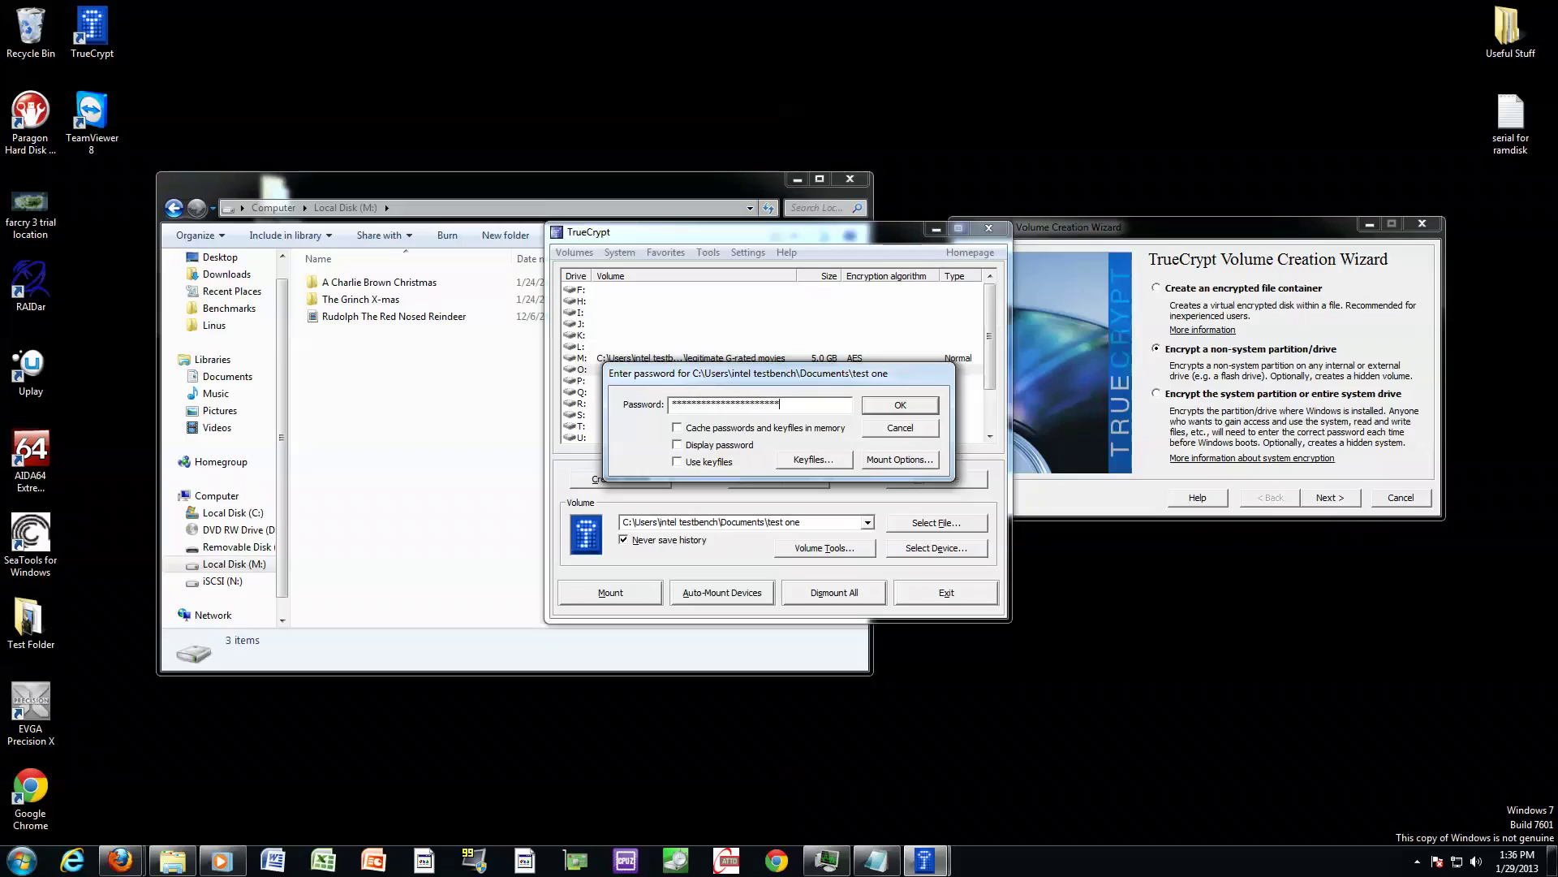
pyautogui.press('Return')
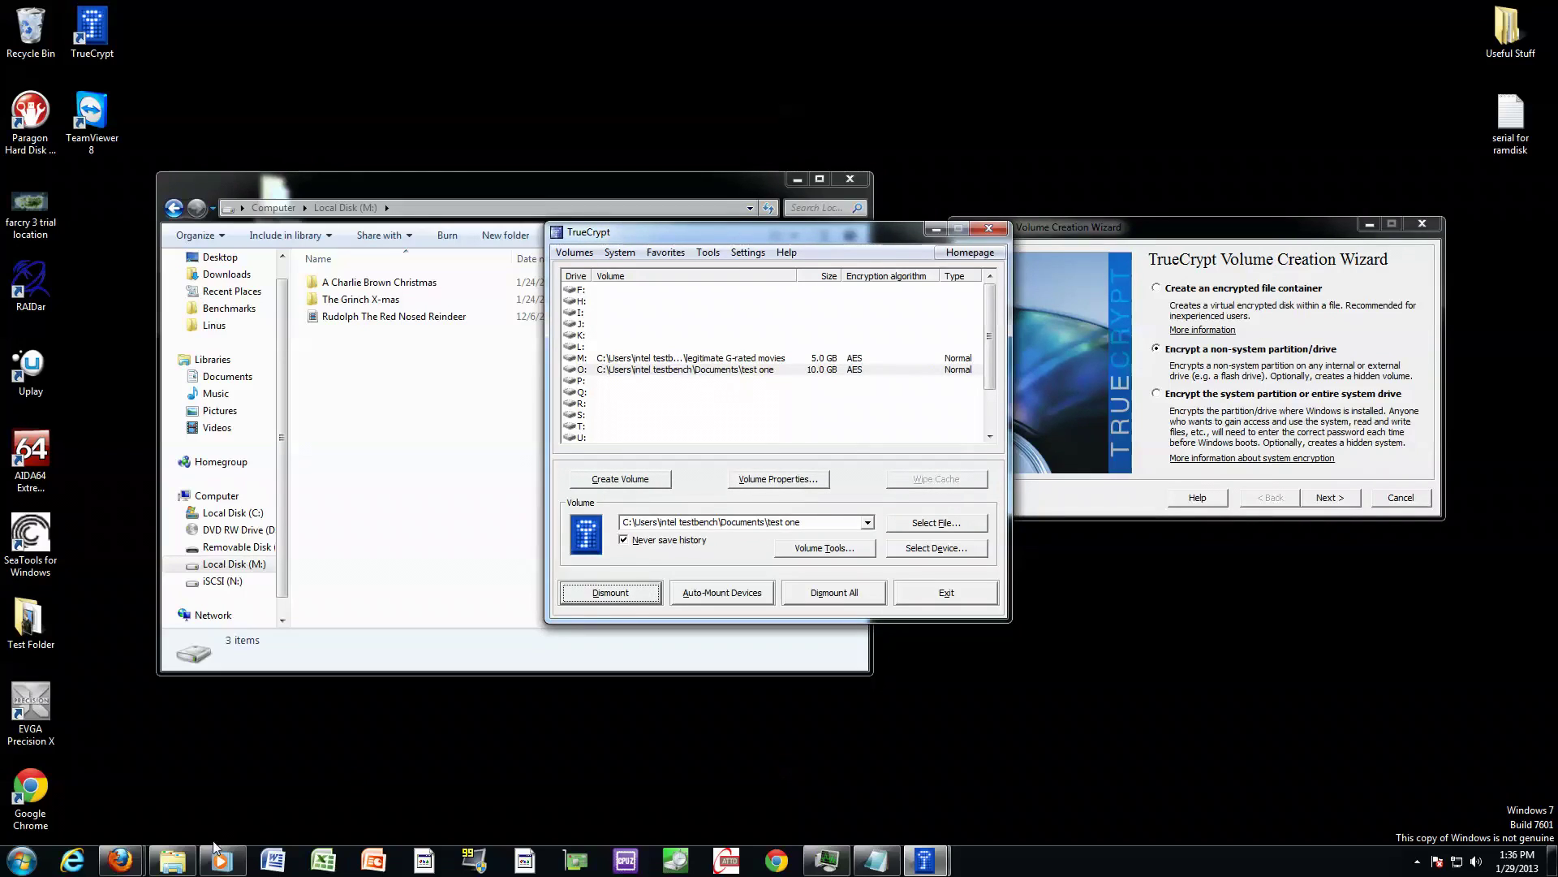
# Confirm the 9.99 GB Local Disk (O:) under Computer and recentre the volume creation wizard.
pyautogui.click(398, 443)
pyautogui.click(216, 496)
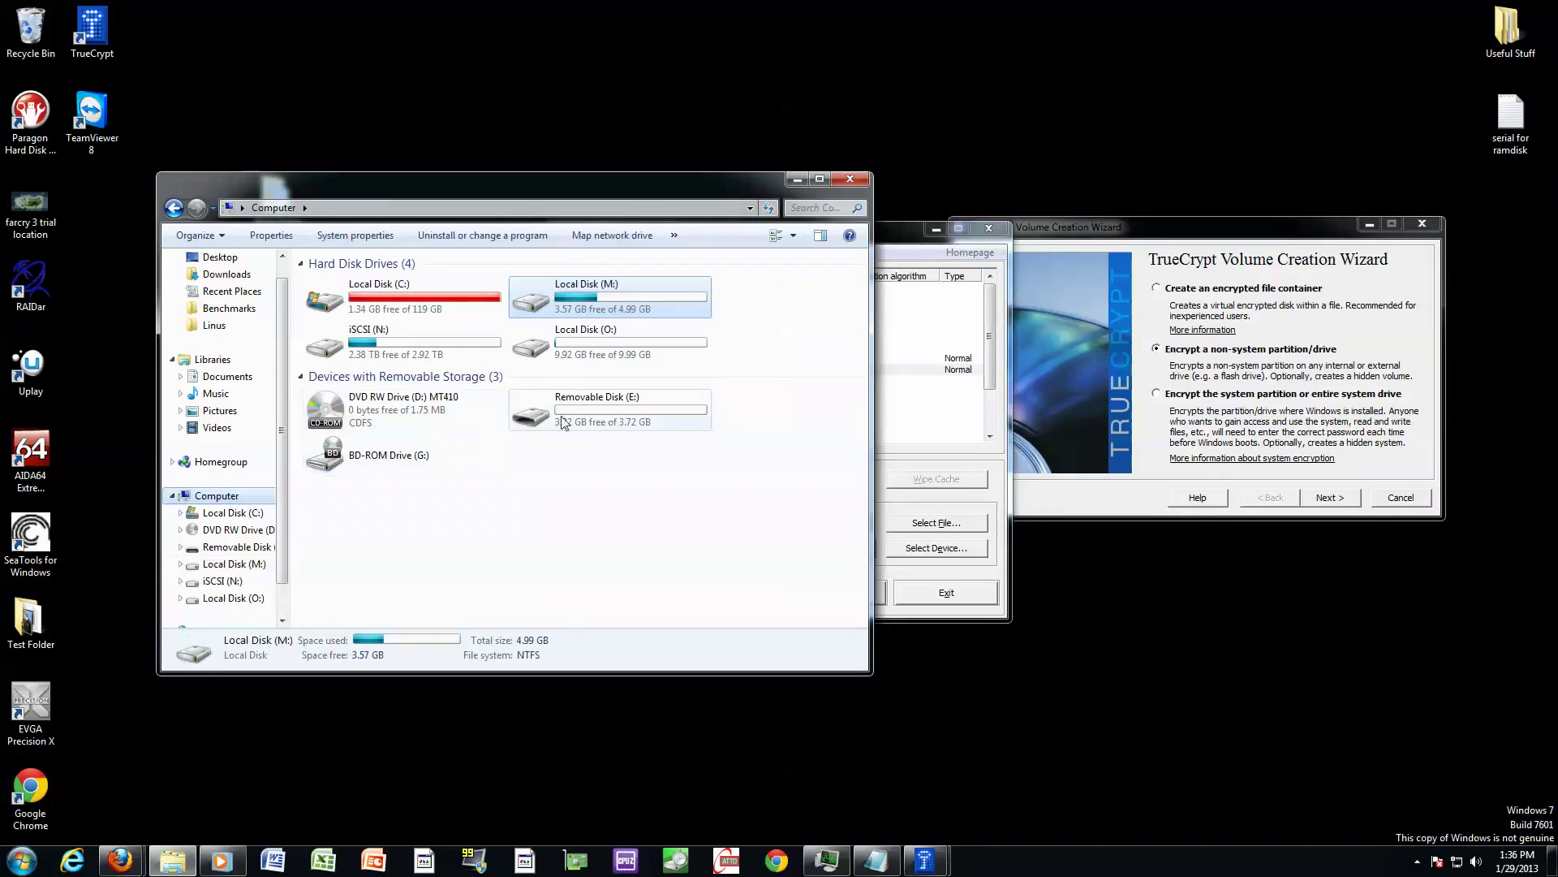
pyautogui.click(593, 342)
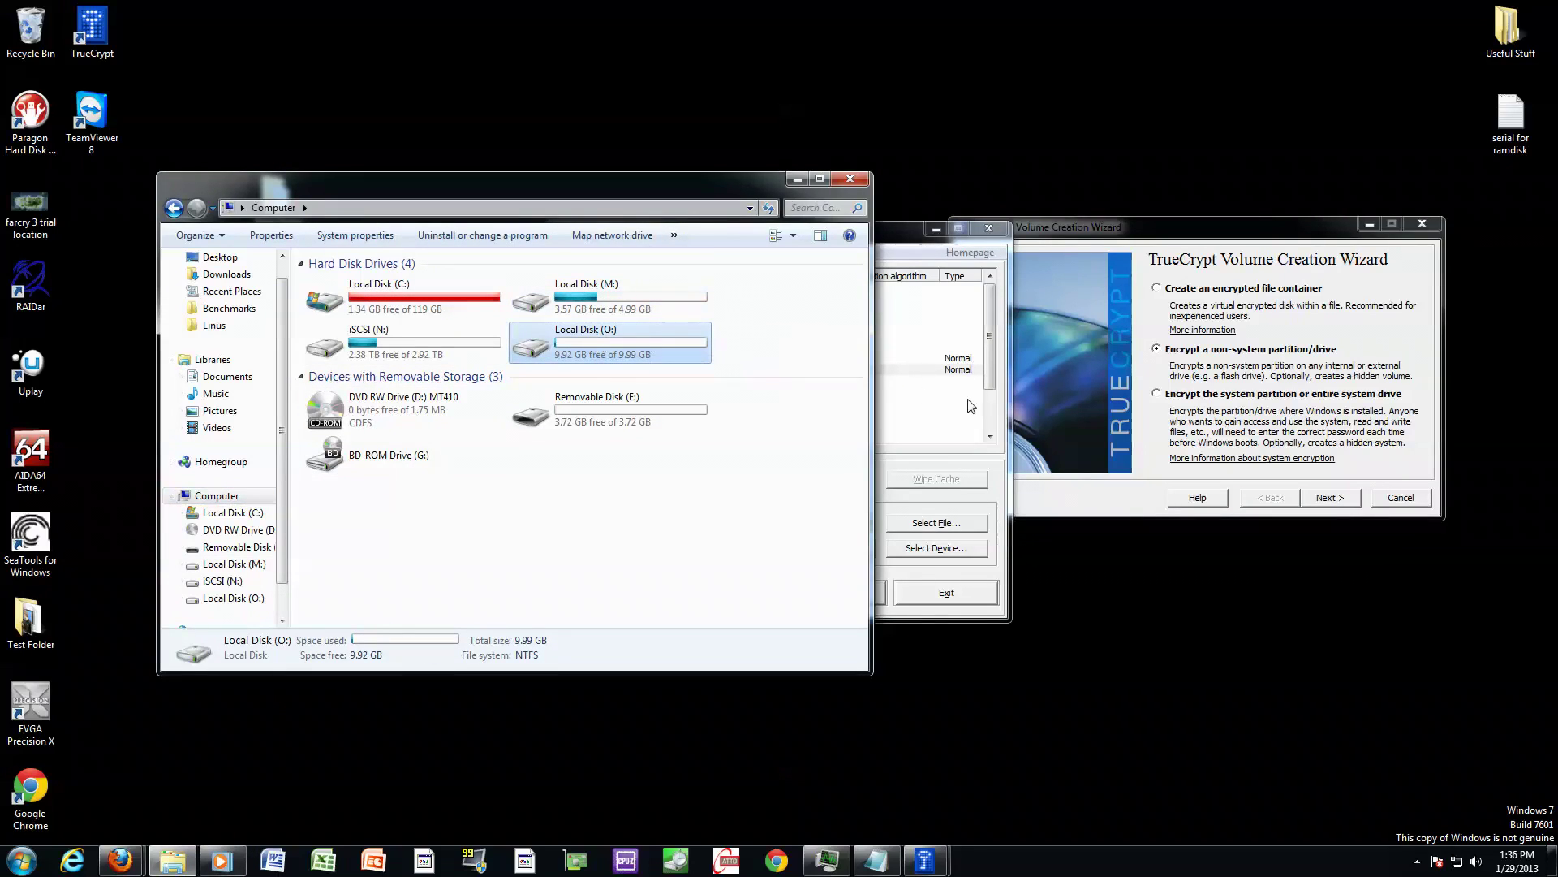
pyautogui.moveTo(1094, 230); pyautogui.dragTo(704, 303)
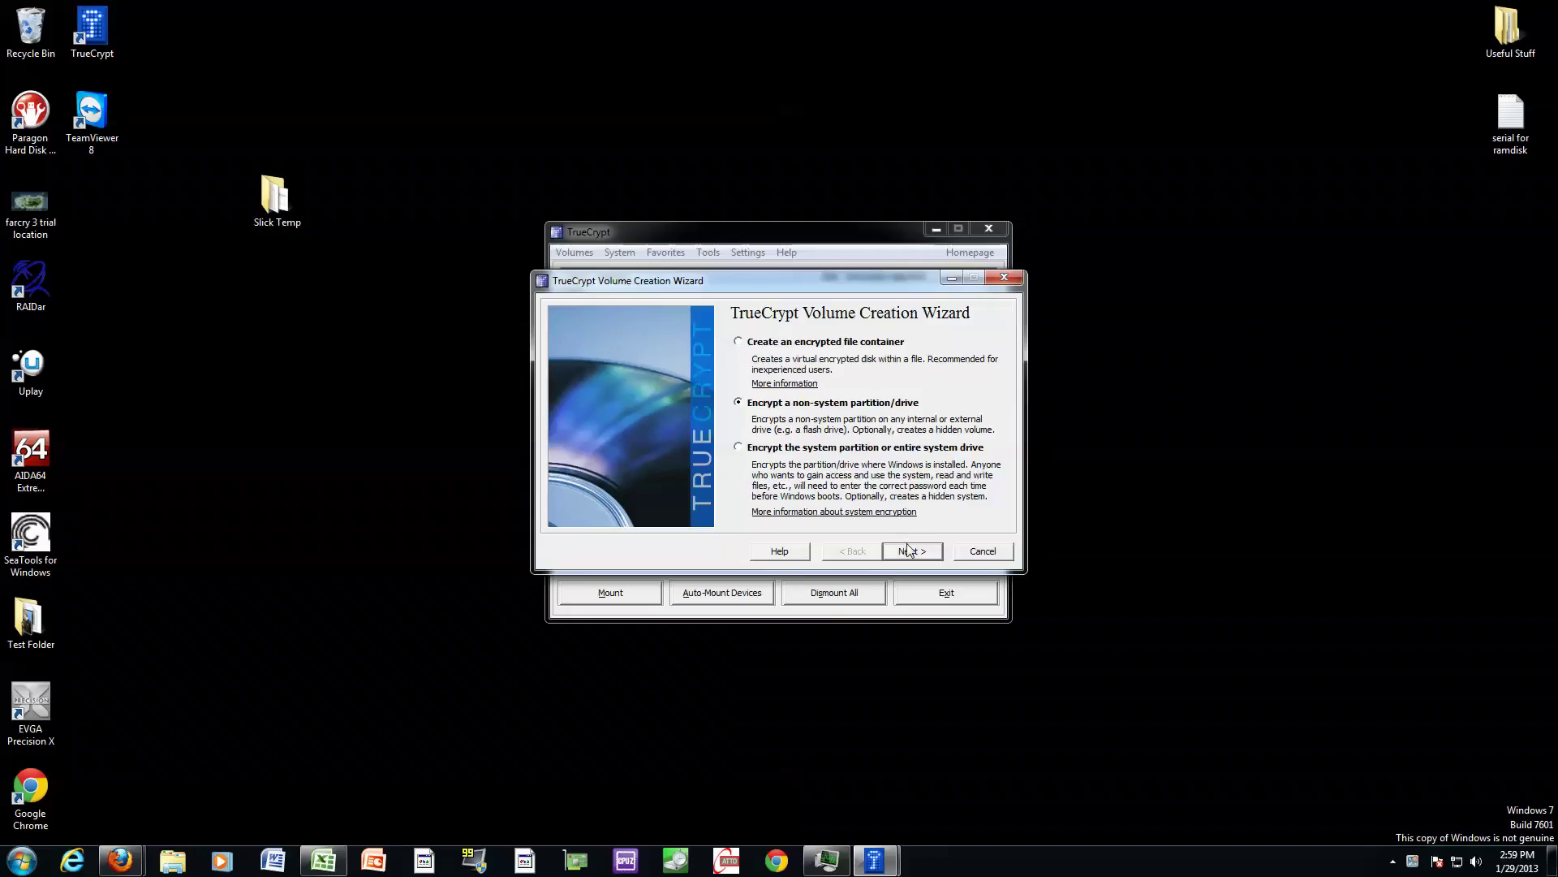
# Proceed with 'Encrypt a non-system partition/drive' to the Volume Type page.
pyautogui.click(903, 550)
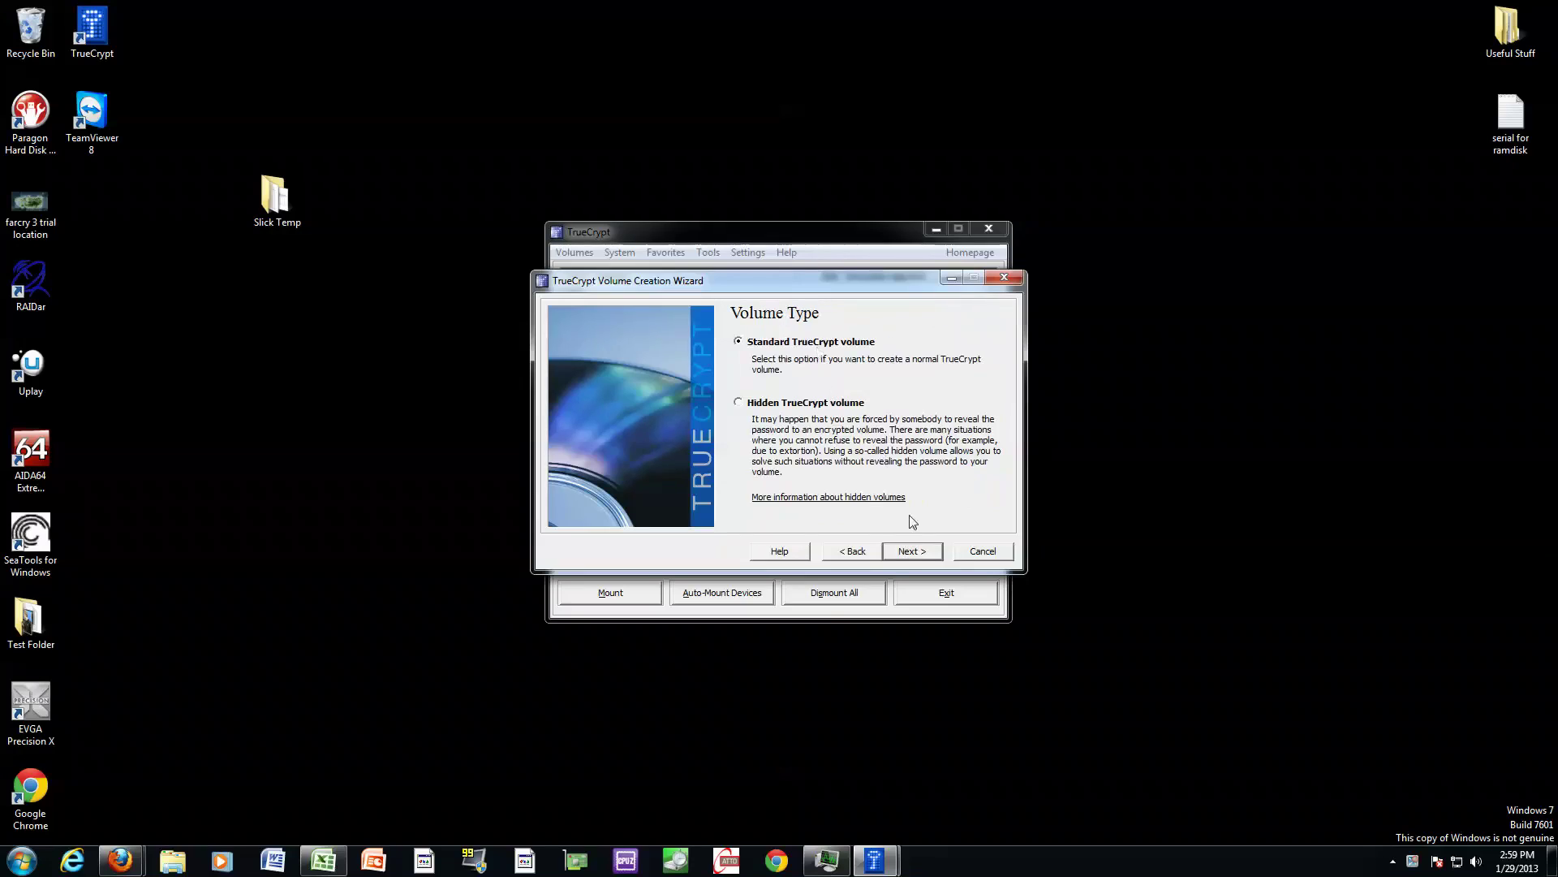
# Keep a Standard volume and pick \Device\Harddisk1\Partition1 (E:) as the volume location.
pyautogui.click(918, 551)
pyautogui.click(943, 358)
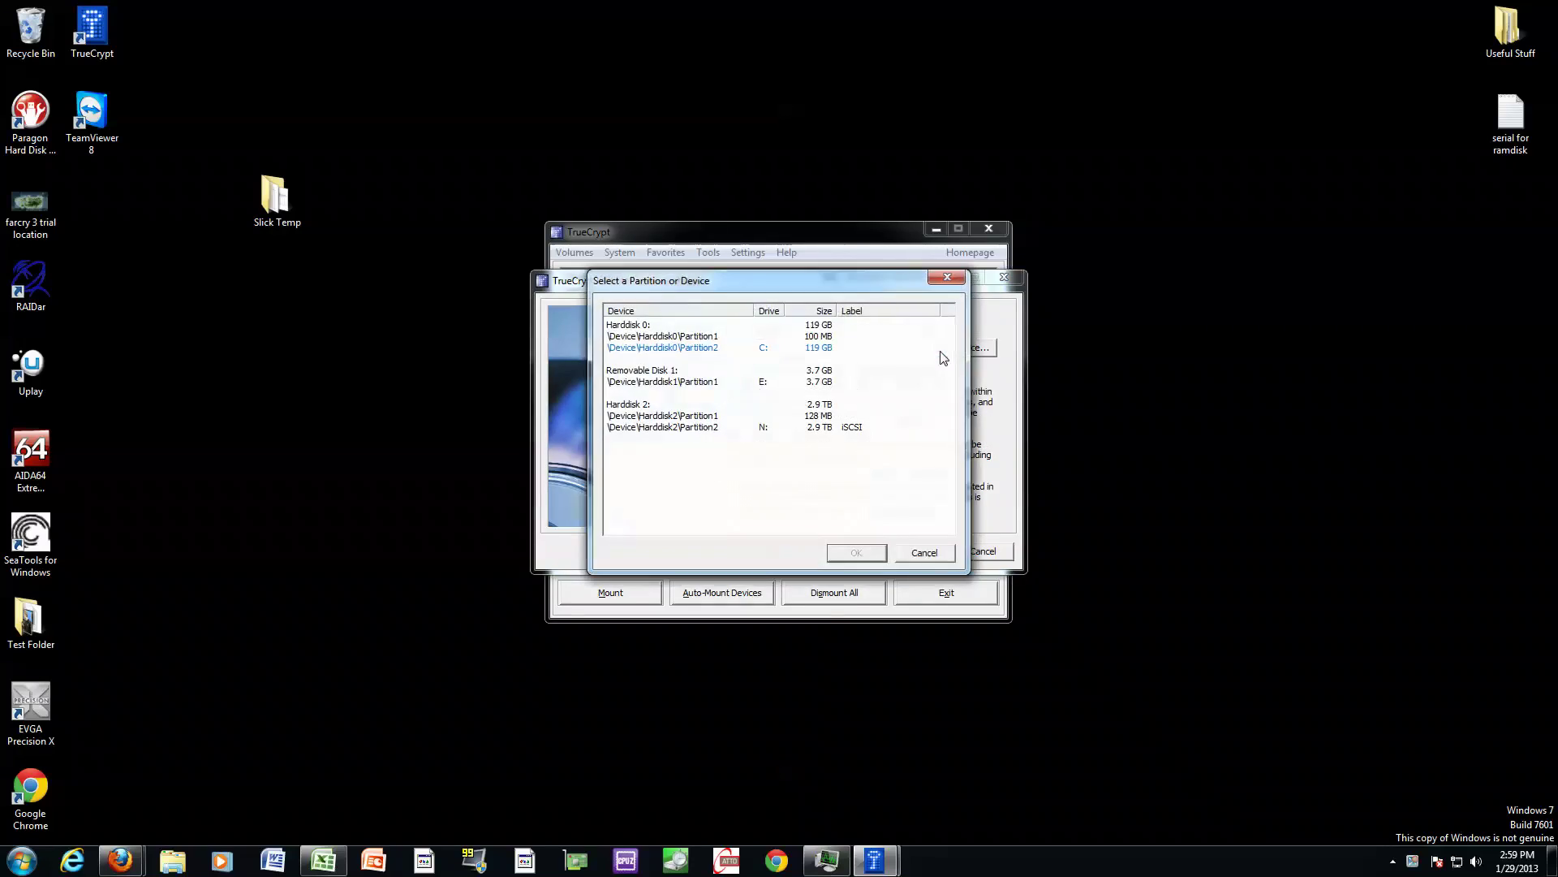
pyautogui.click(814, 388)
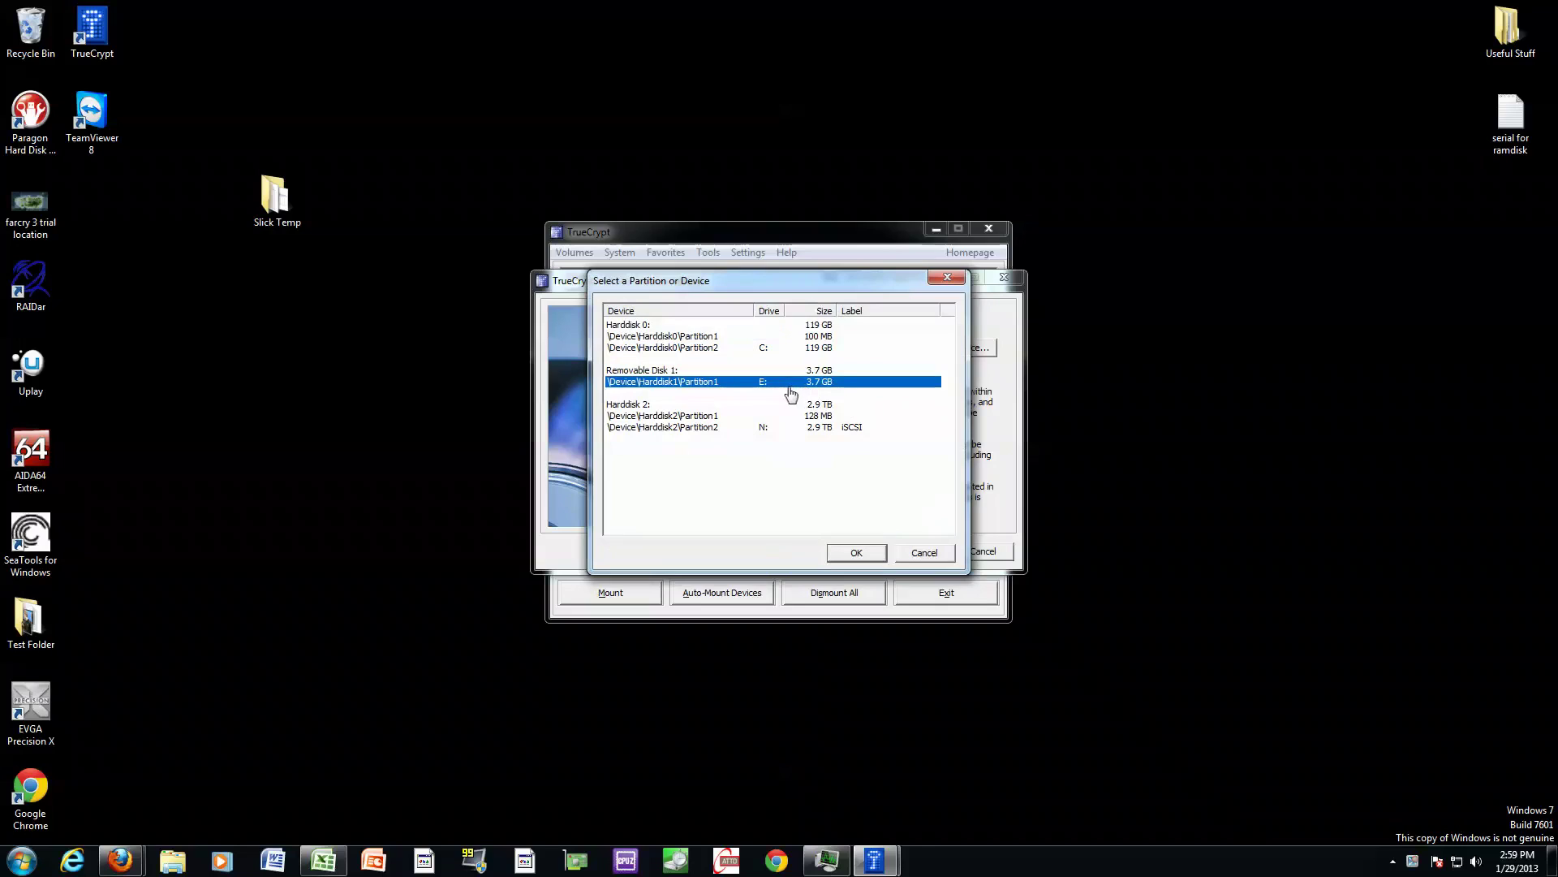
pyautogui.click(863, 555)
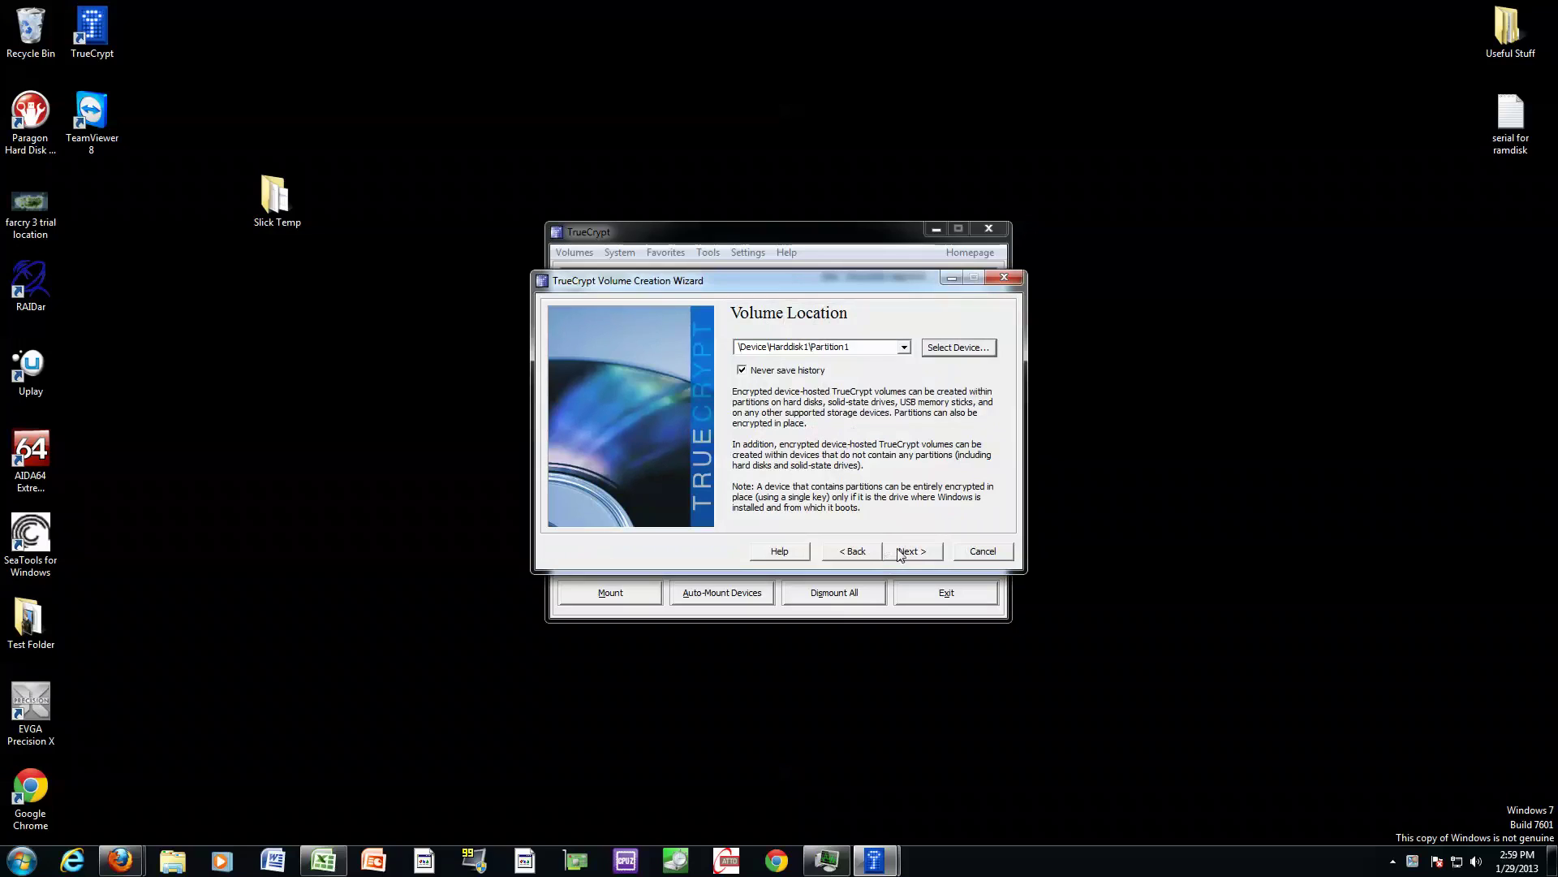
# Keep create-and-format mode and AES/RIPEMD-160, and accept the 3.74 GB volume size.
pyautogui.click(929, 558)
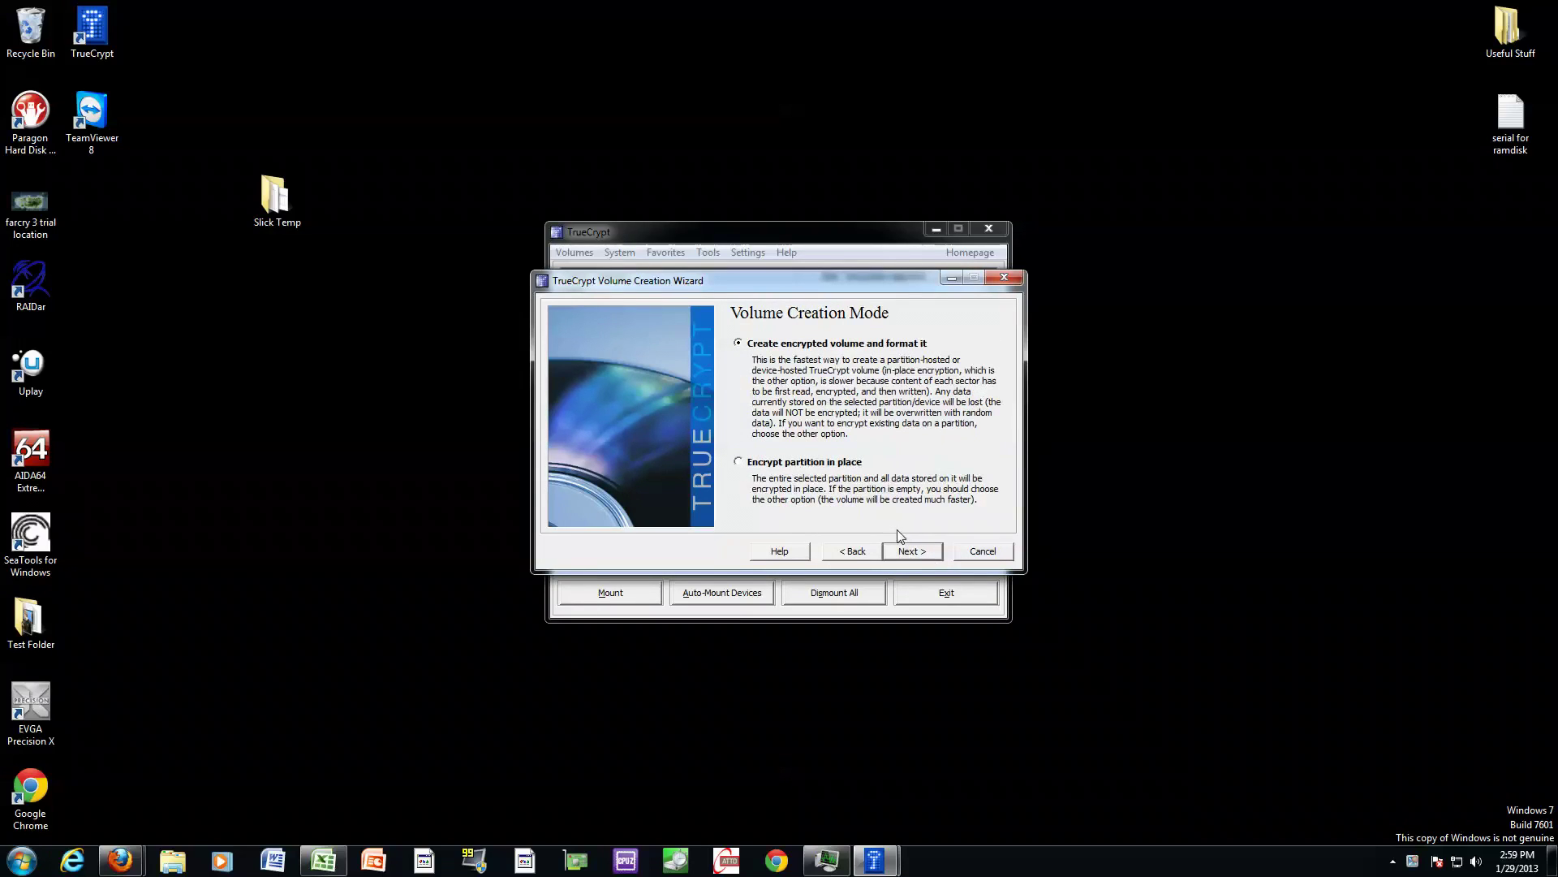
pyautogui.click(922, 558)
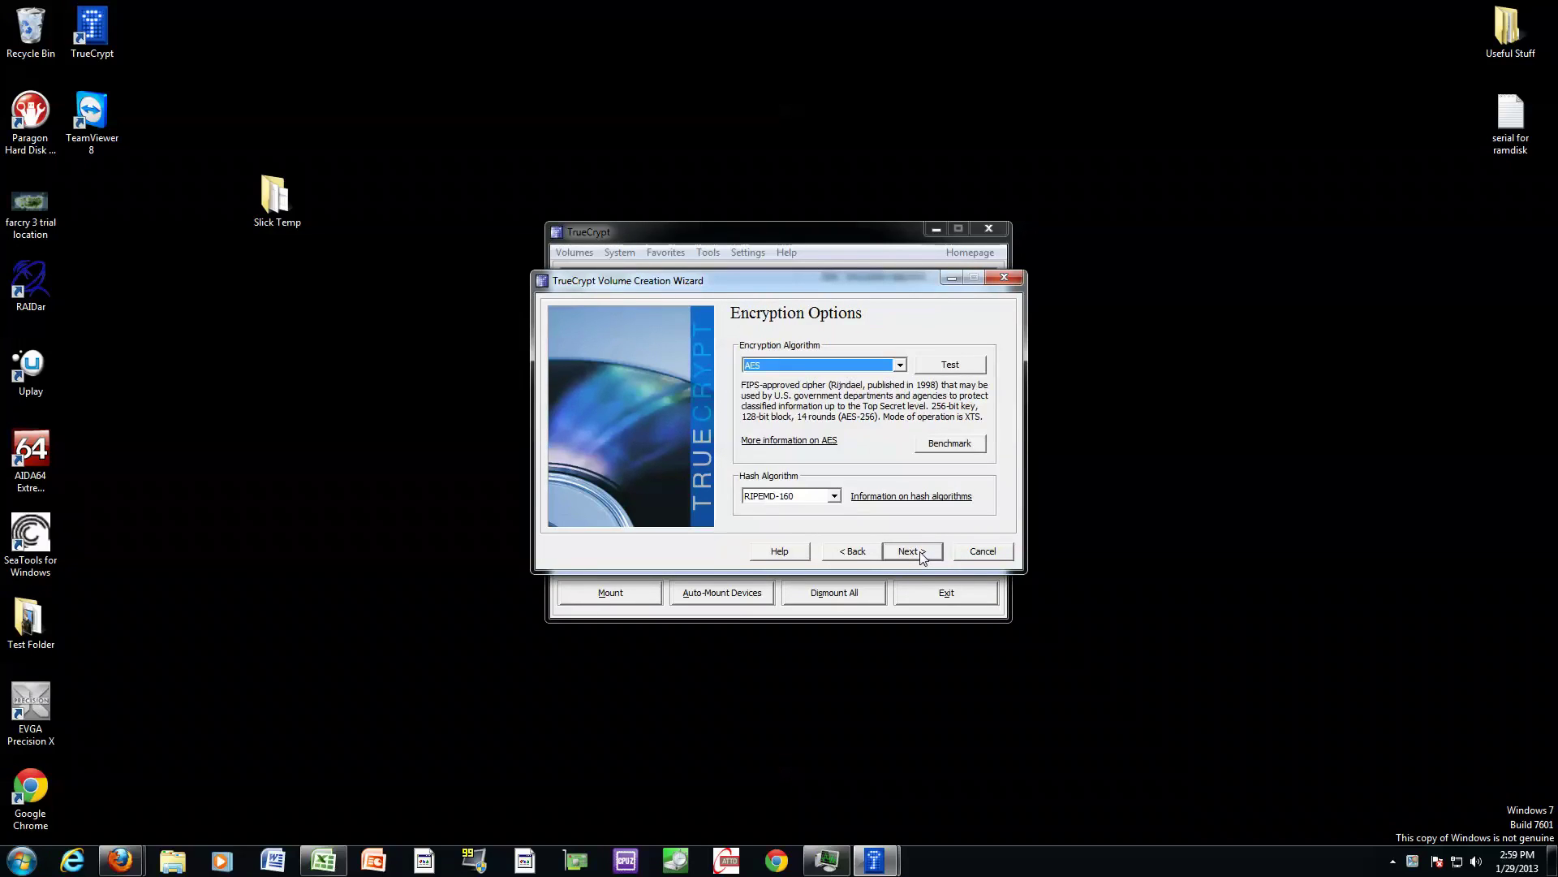
pyautogui.click(933, 557)
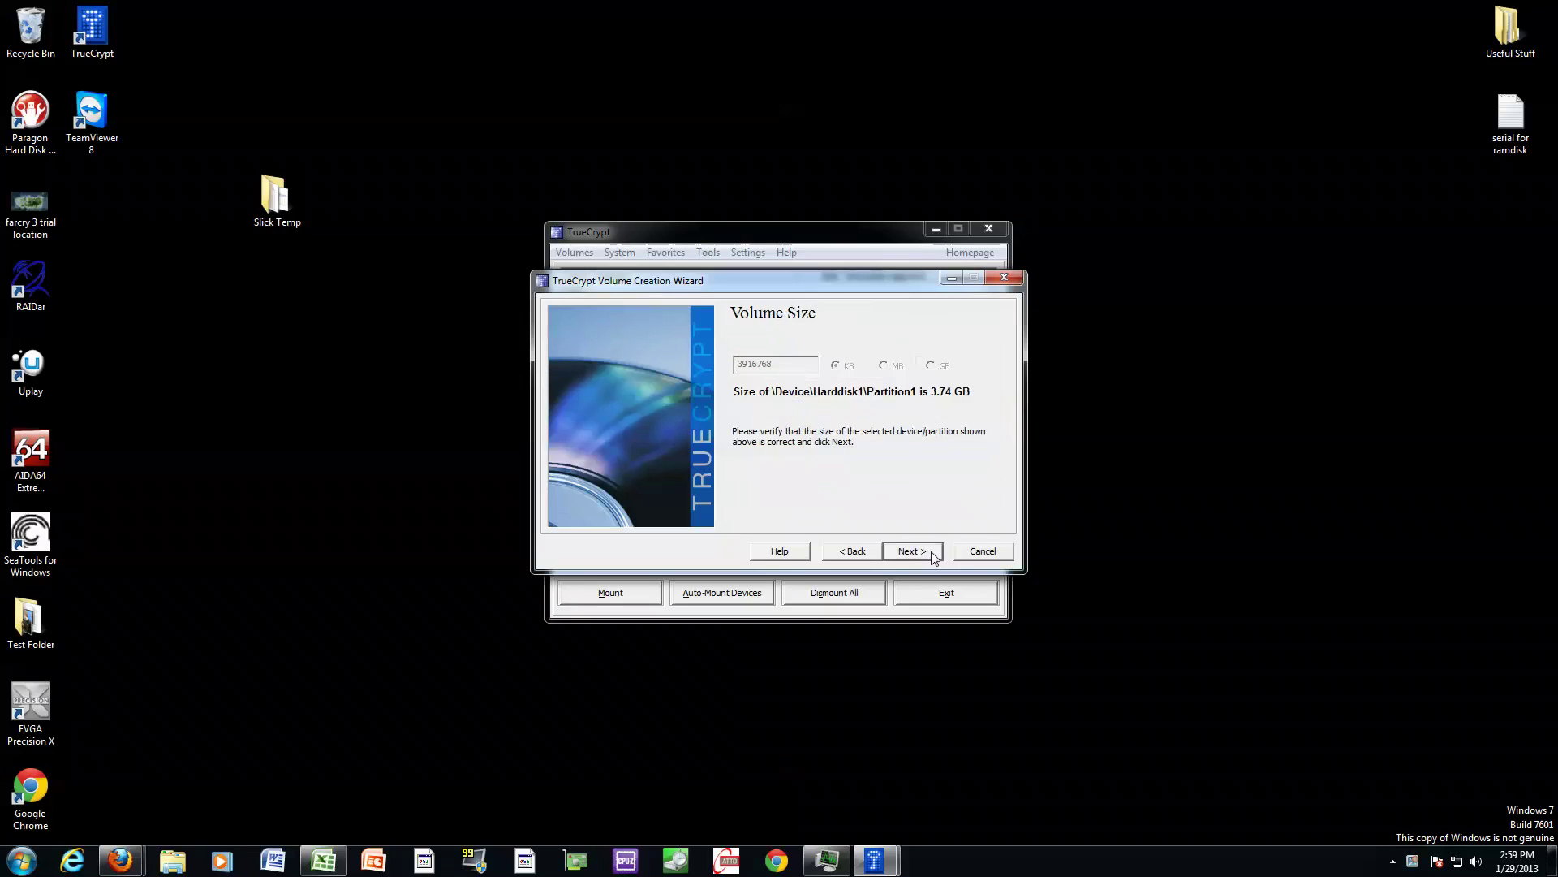
pyautogui.click(934, 557)
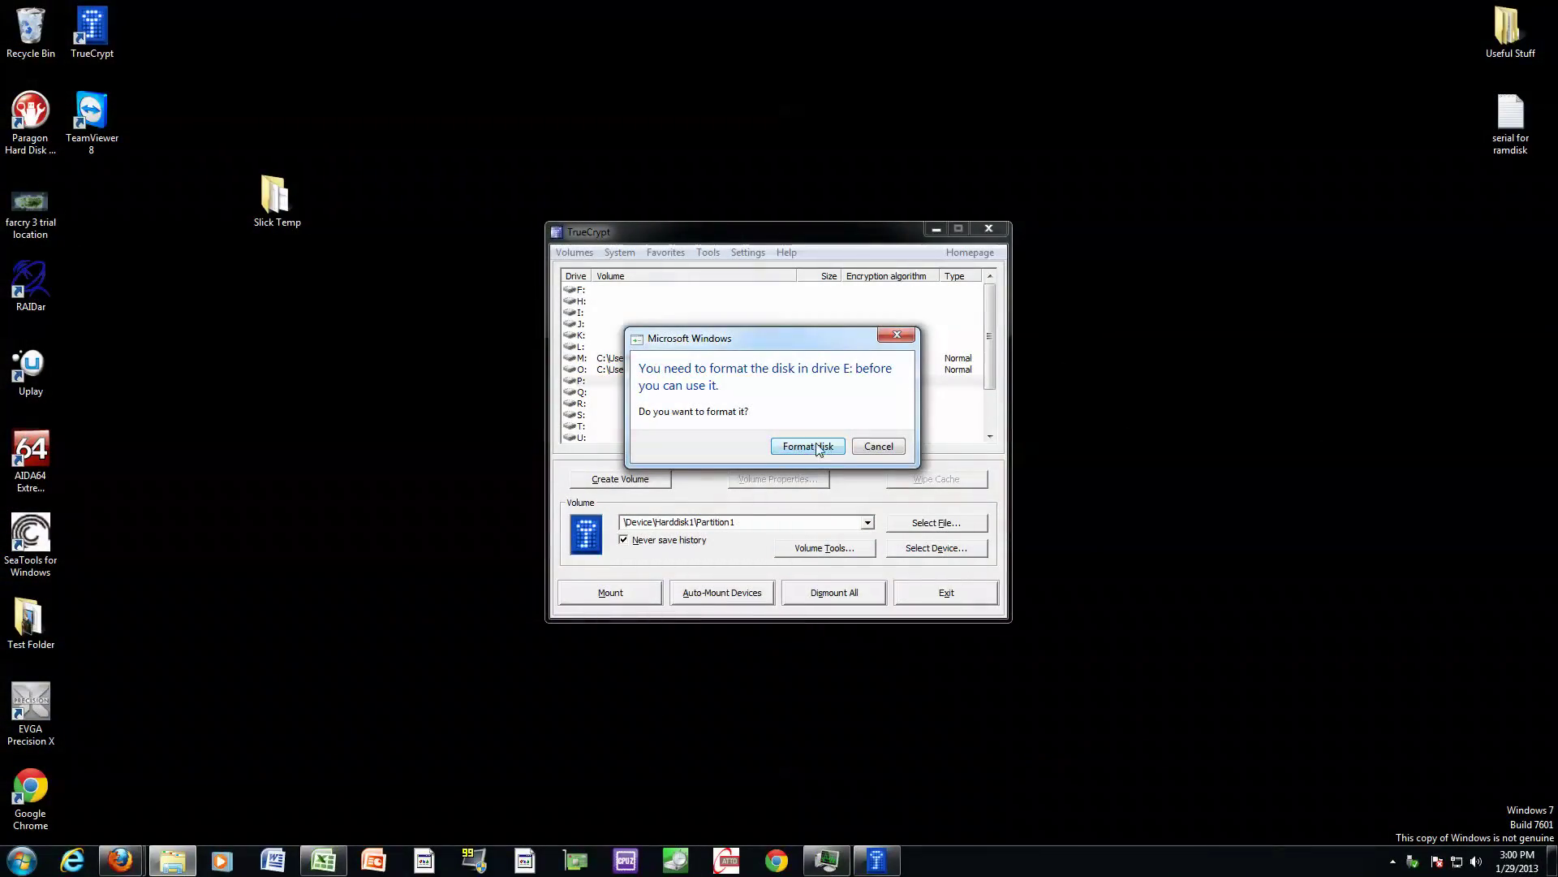
# Cancel Windows' prompt to format drive E so the encrypted USB partition stays intact.
pyautogui.click(874, 449)
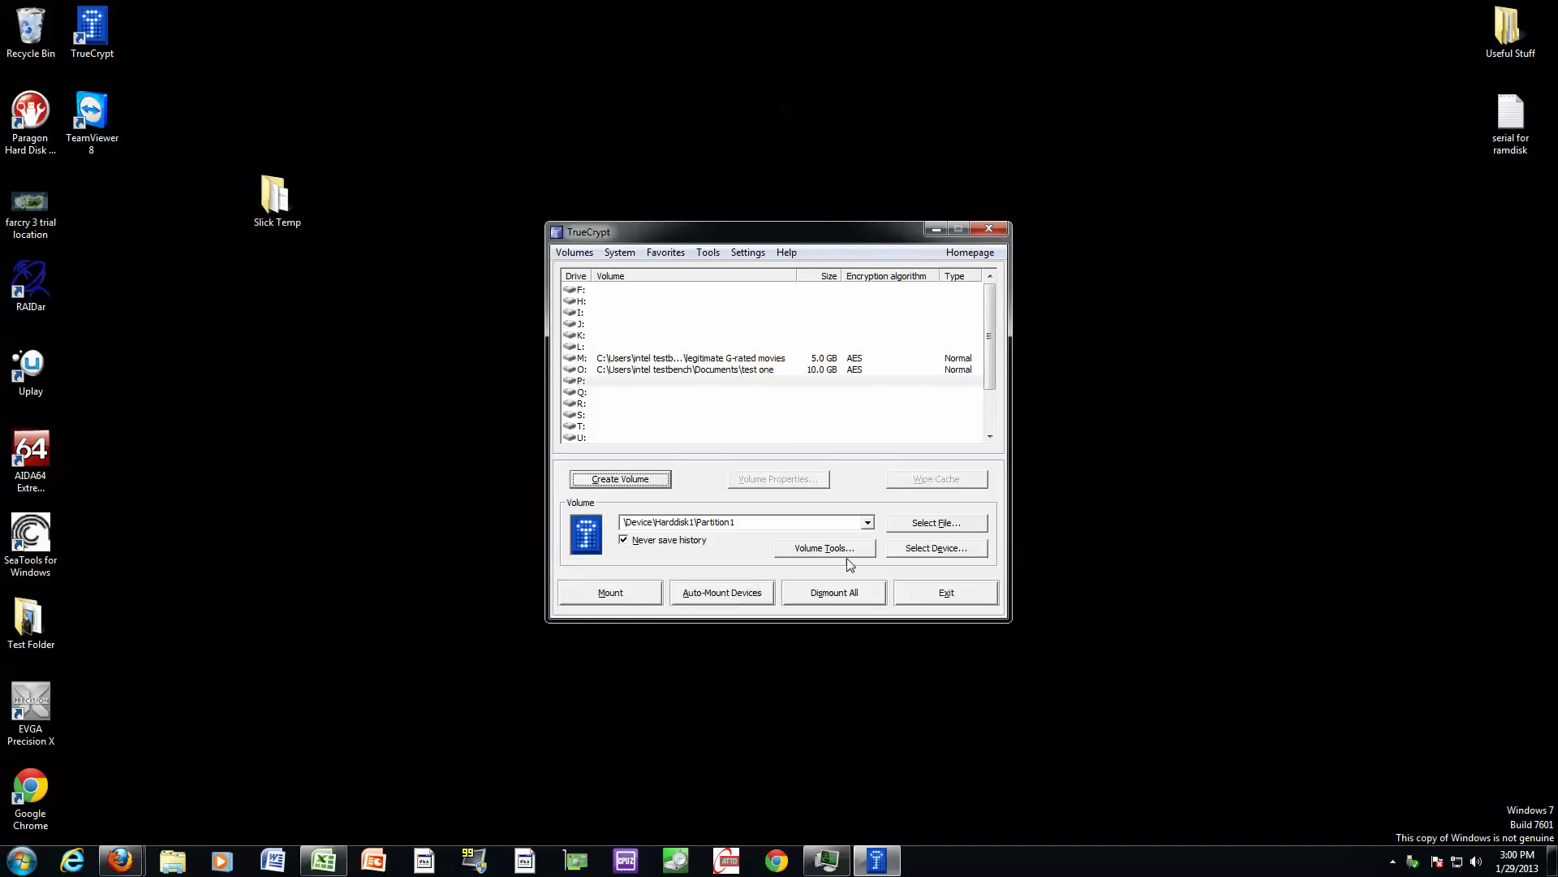
# Select \Device\Harddisk1\Partition1 (E:, 3.7 GB) from the device list as the volume to mount.
pyautogui.click(935, 548)
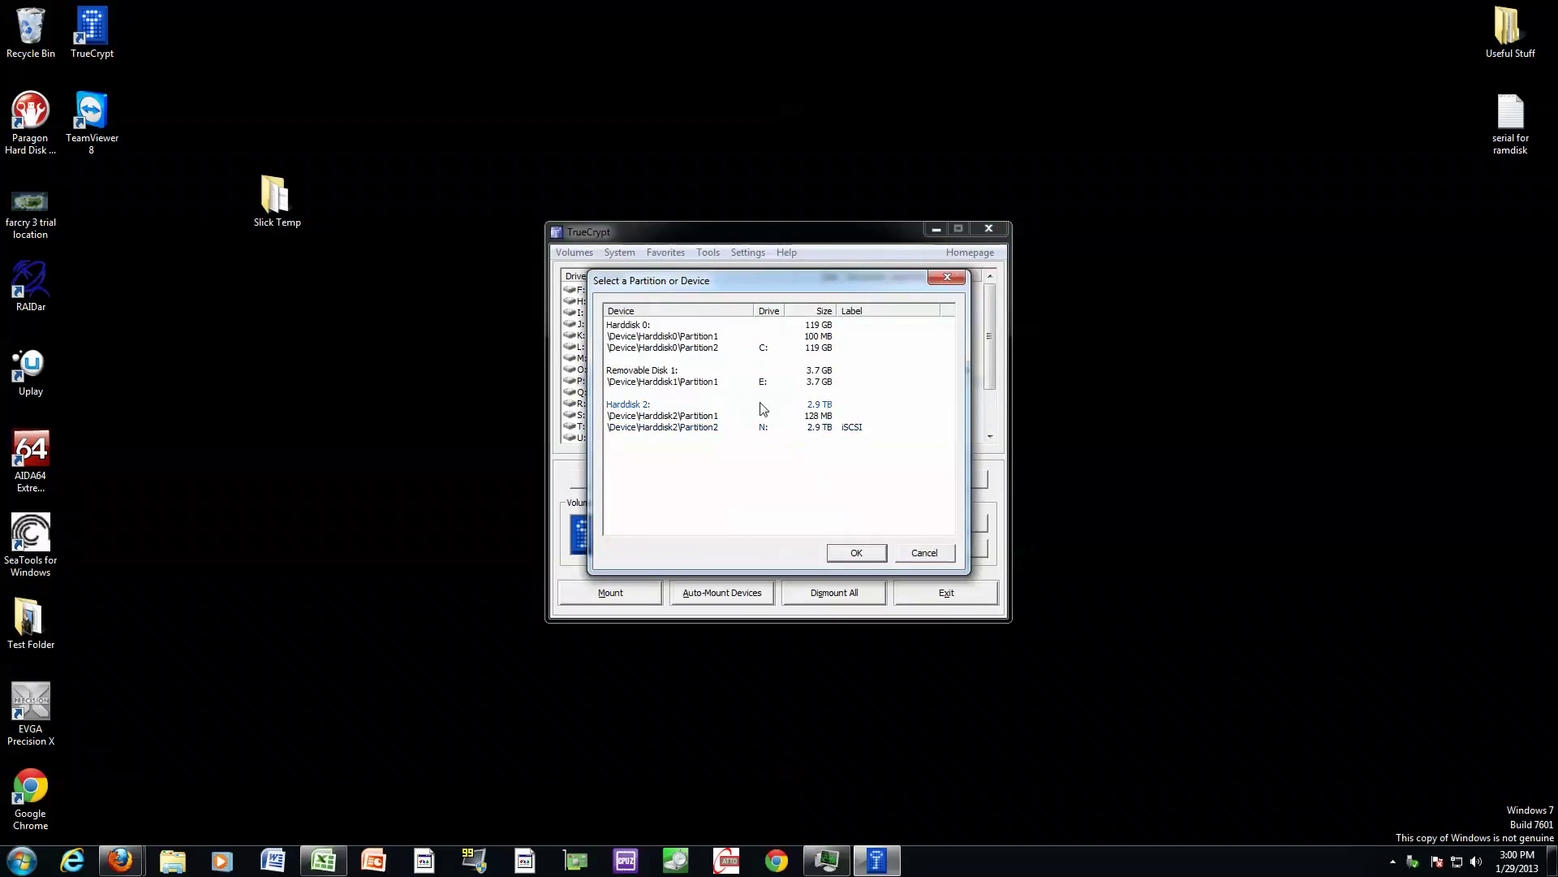
pyautogui.click(758, 382)
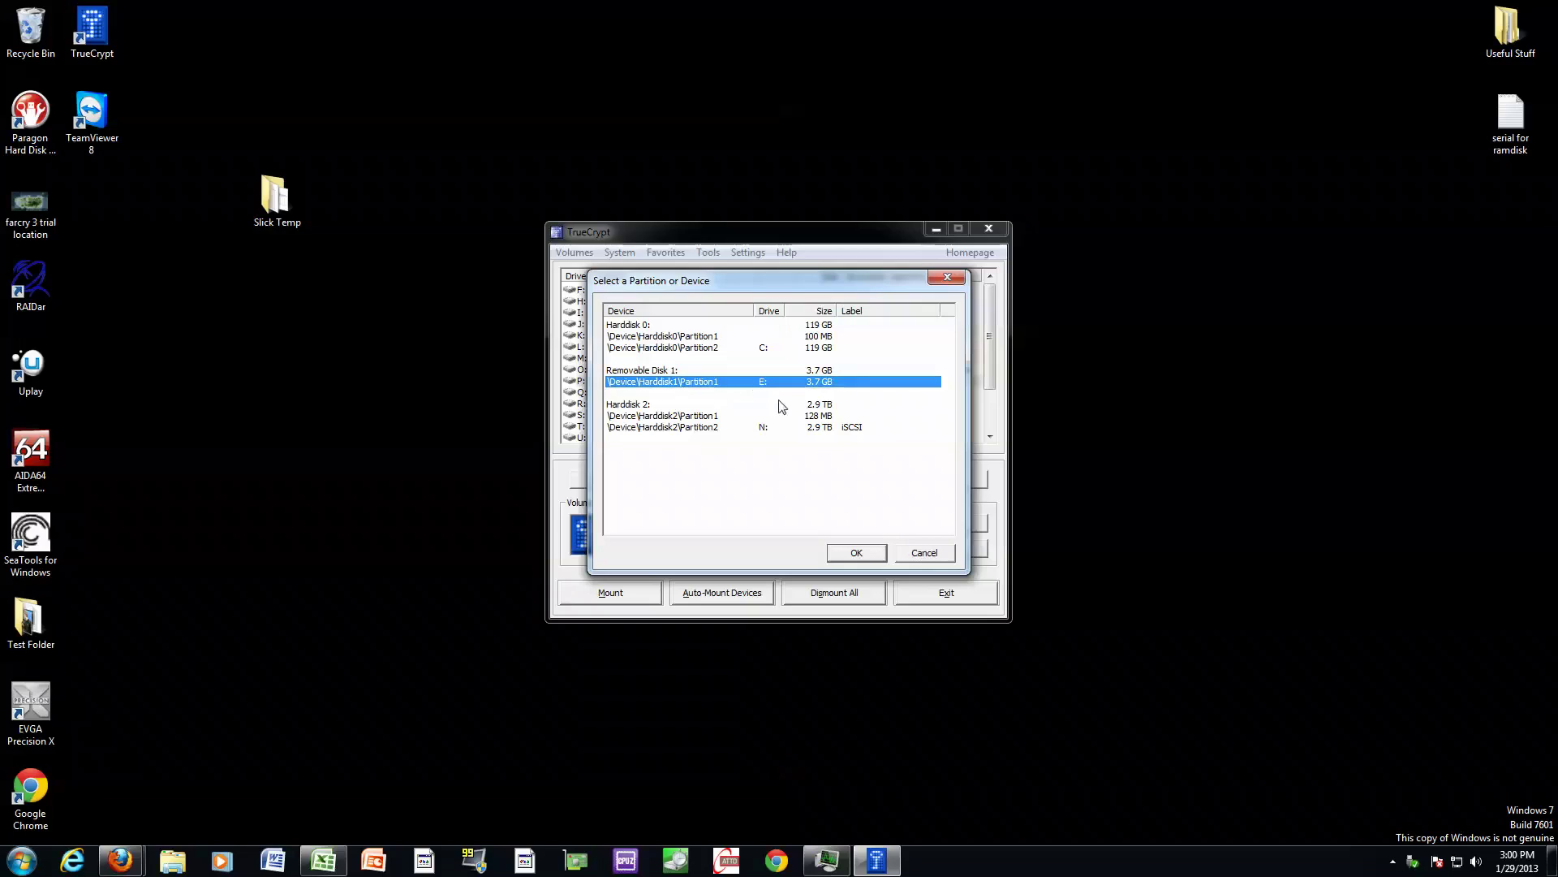
pyautogui.click(857, 553)
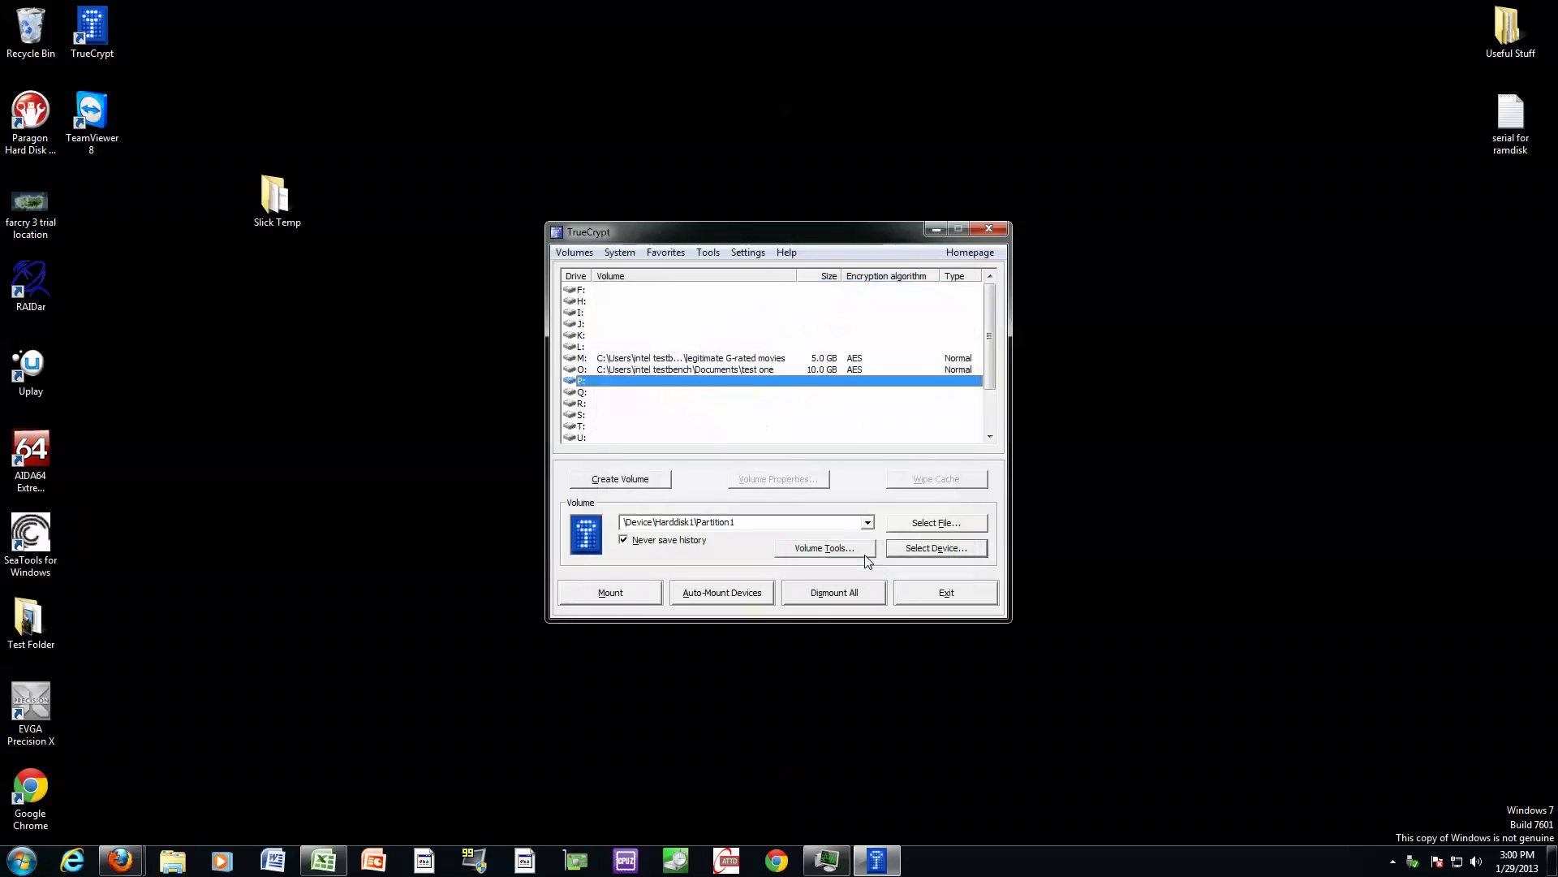